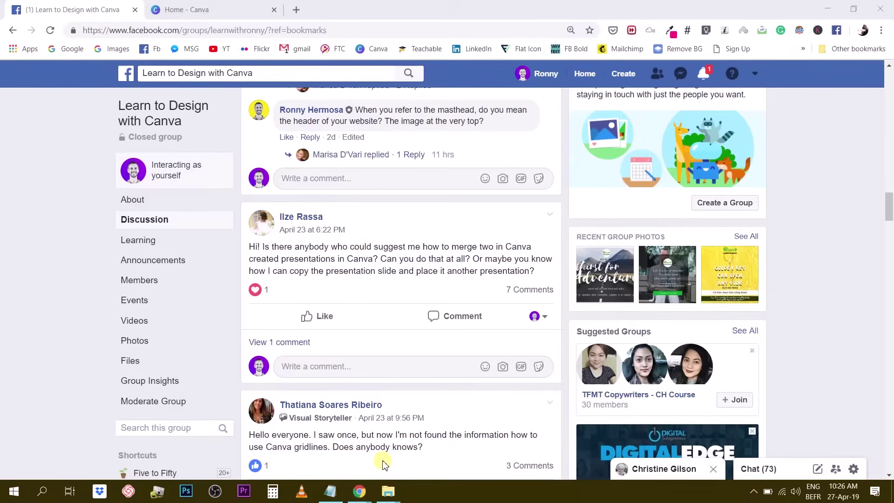
Expand all 7 comments under the Facebook group post about merging two Canva presentations.
{"action": "left_click", "coordinate": [182, 10]}
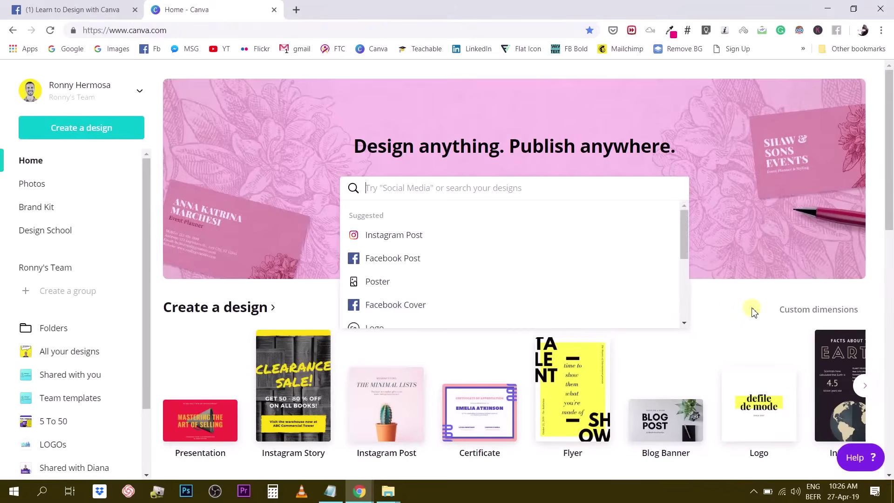
{"action": "left_click", "coordinate": [745, 293]}
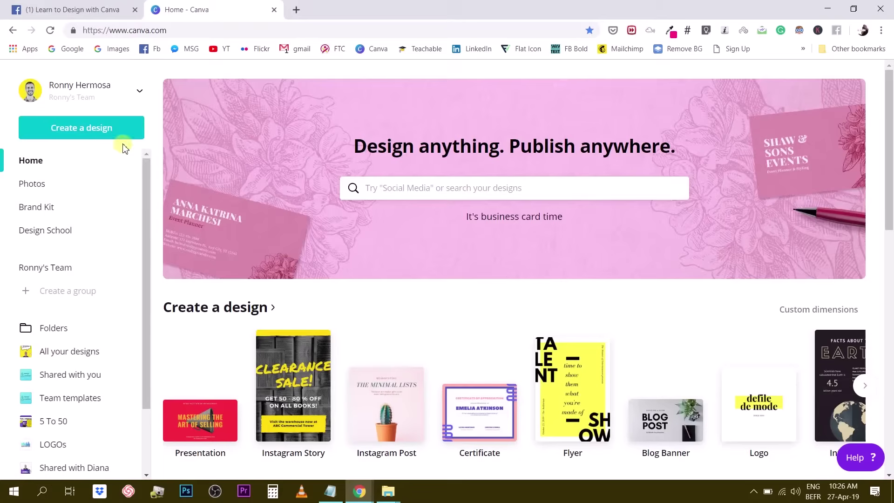
{"action": "left_click", "coordinate": [59, 10]}
{"action": "scroll", "coordinate": [298, 280], "scroll_direction": "down", "scroll_amount": 3}
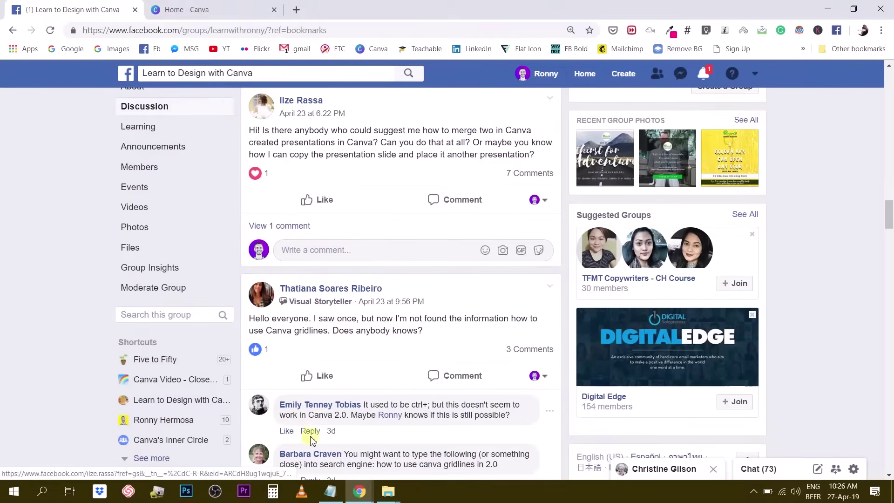
{"action": "scroll", "coordinate": [366, 372], "scroll_direction": "up", "scroll_amount": 3}
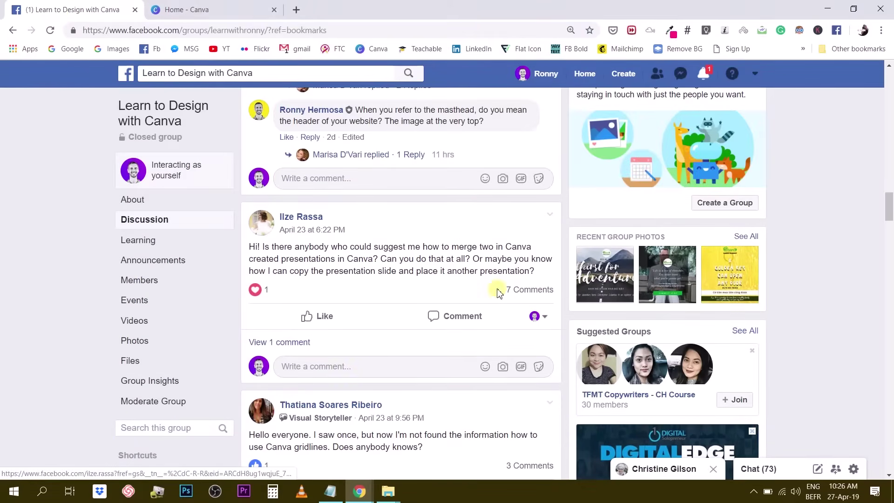
{"action": "left_click", "coordinate": [525, 289]}
{"action": "left_click", "coordinate": [524, 291]}
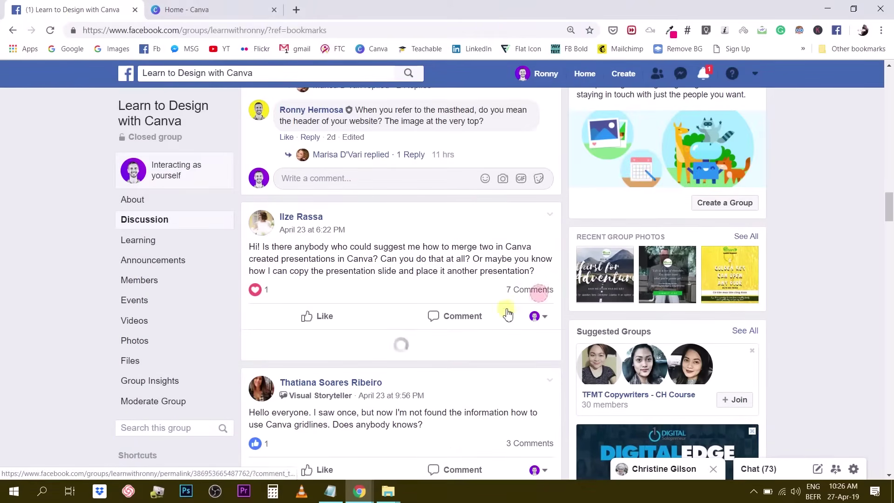
{"action": "scroll", "coordinate": [289, 120], "scroll_direction": "down", "scroll_amount": 1}
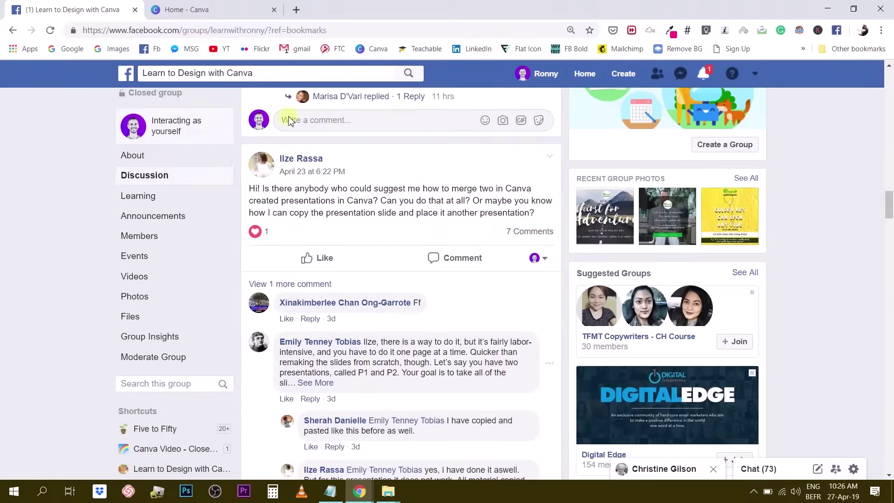
From the Canva home page, start a new Presentation and open the Pink and White Geometric template.
{"action": "left_click", "coordinate": [204, 11]}
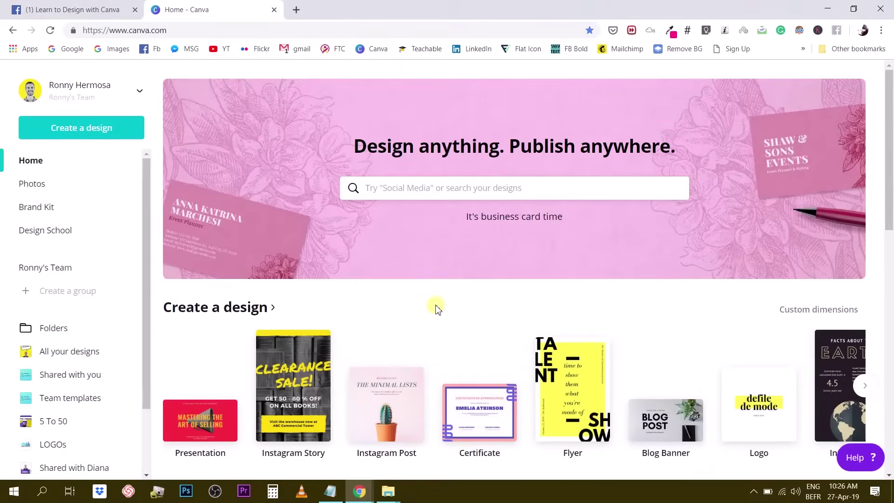
{"action": "scroll", "coordinate": [435, 306], "scroll_direction": "down", "scroll_amount": 5}
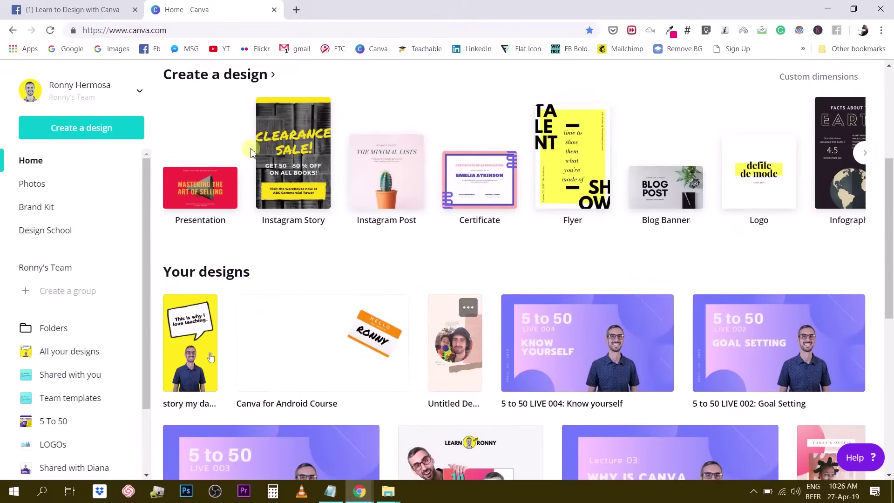
{"action": "scroll", "coordinate": [260, 165], "scroll_direction": "down", "scroll_amount": 1}
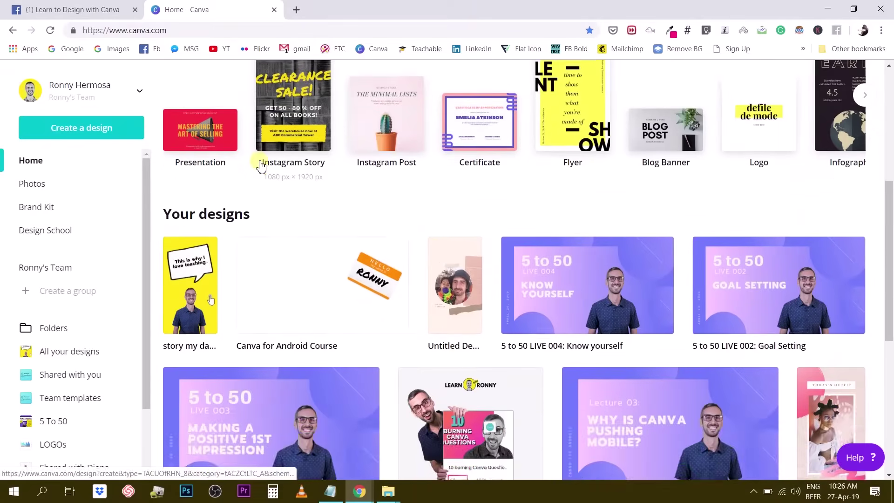
{"action": "scroll", "coordinate": [260, 165], "scroll_direction": "up", "scroll_amount": 2}
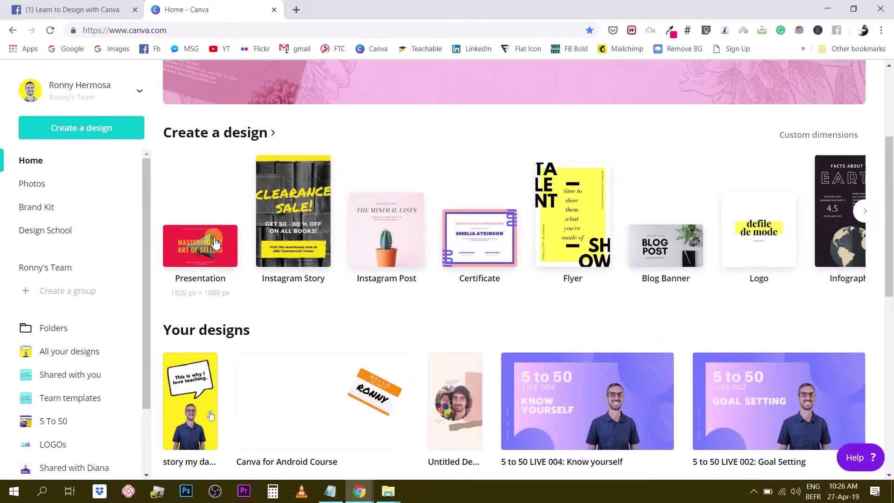
{"action": "left_click", "coordinate": [212, 249]}
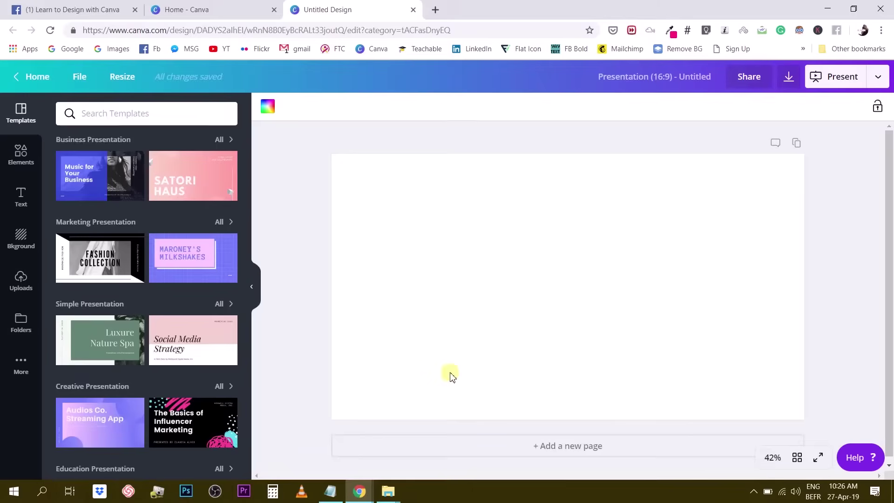
{"action": "left_click", "coordinate": [194, 176]}
Fill pages 1–3 with the Satori Haus title, The Outline and About Satorihaus slides.
{"action": "left_click", "coordinate": [85, 227]}
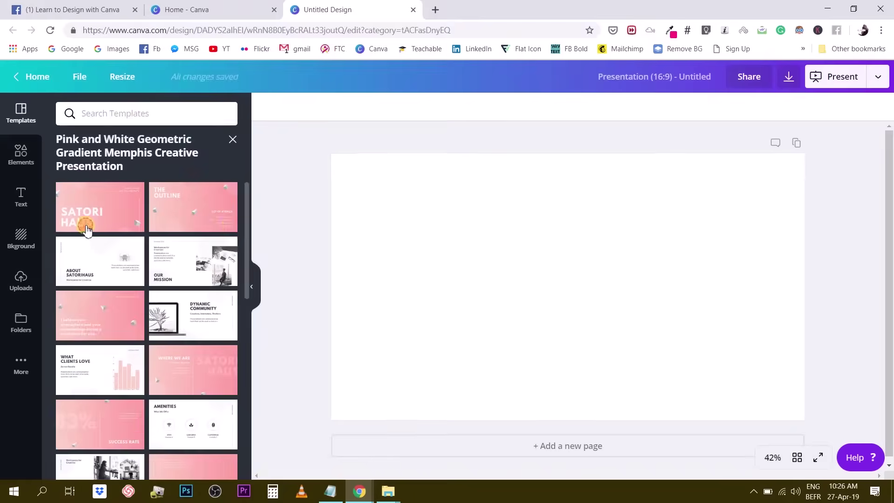
{"action": "left_click", "coordinate": [514, 439]}
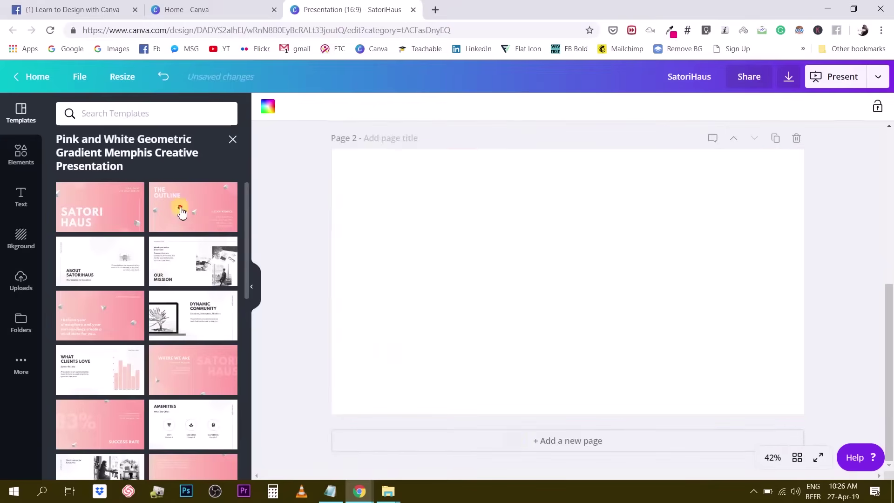
{"action": "left_click", "coordinate": [175, 207]}
{"action": "left_click", "coordinate": [605, 441]}
{"action": "left_click", "coordinate": [97, 255]}
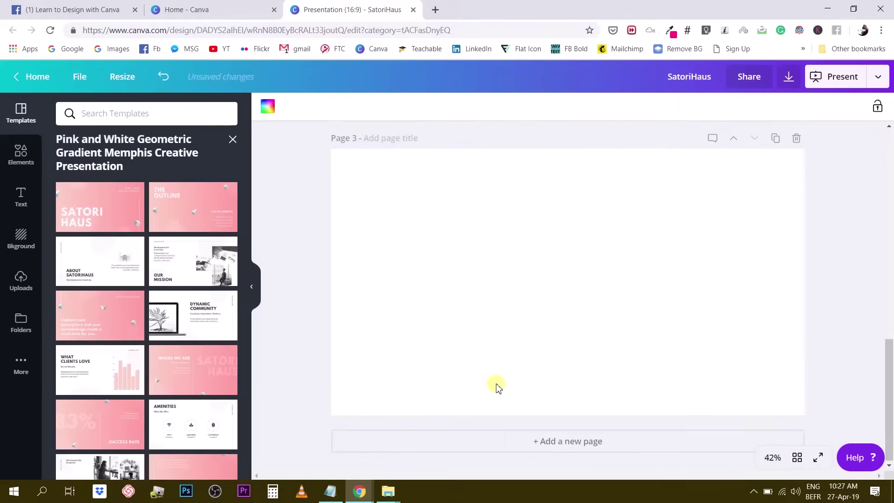
{"action": "left_click", "coordinate": [124, 263]}
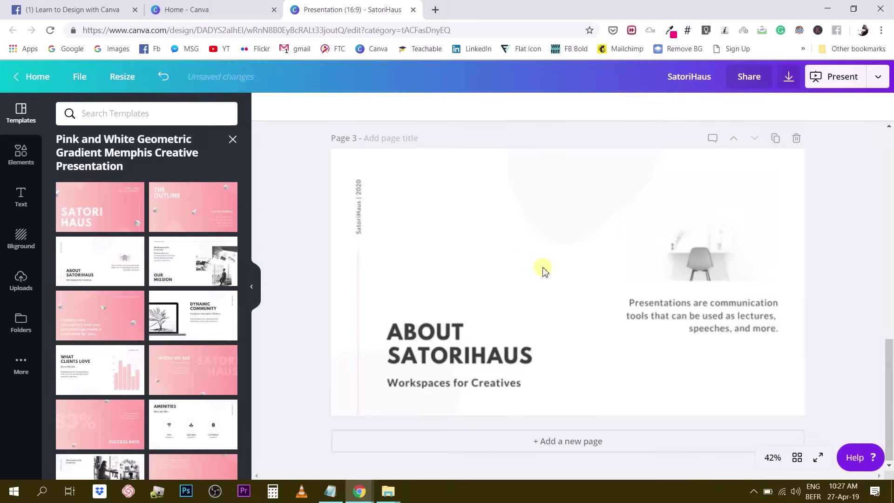
Add a blank fourth page after the About SatoriHaus slide.
{"action": "scroll", "coordinate": [560, 266], "scroll_direction": "up", "scroll_amount": 10}
{"action": "scroll", "coordinate": [563, 264], "scroll_direction": "down", "scroll_amount": 6}
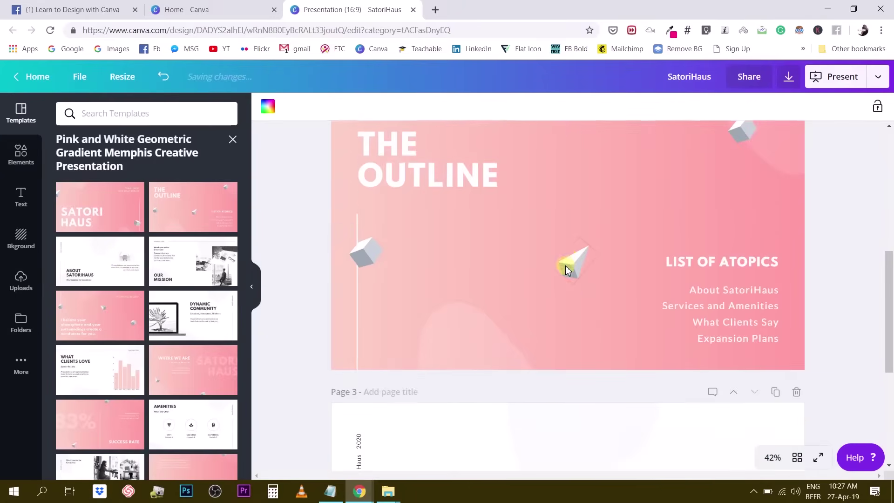
{"action": "scroll", "coordinate": [566, 263], "scroll_direction": "down", "scroll_amount": 5}
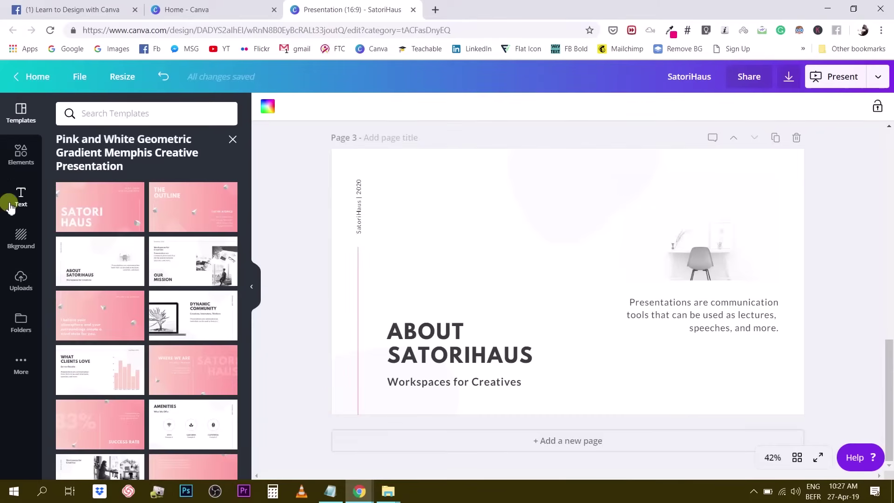
{"action": "left_click", "coordinate": [585, 441]}
{"action": "left_click", "coordinate": [533, 329]}
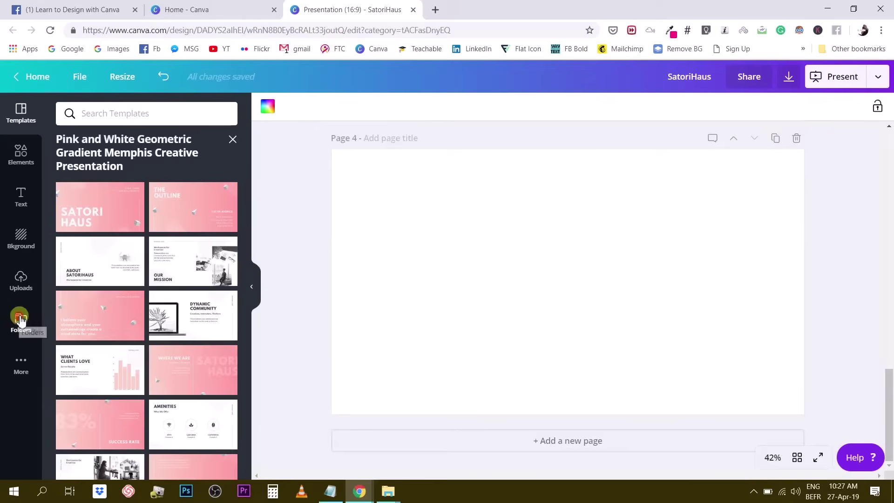
Browse Folders > All your designs to find the 13-page 5 to 50 Know yourself design.
{"action": "left_click", "coordinate": [21, 324]}
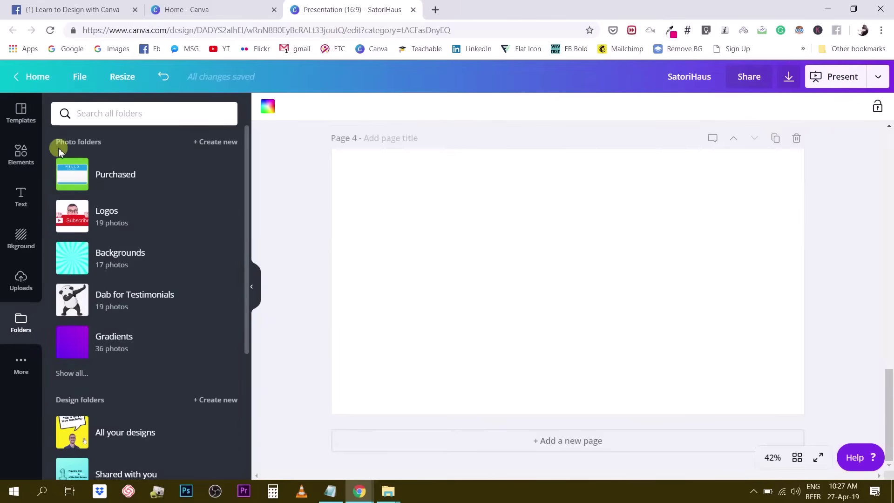
{"action": "scroll", "coordinate": [102, 151], "scroll_direction": "down", "scroll_amount": 4}
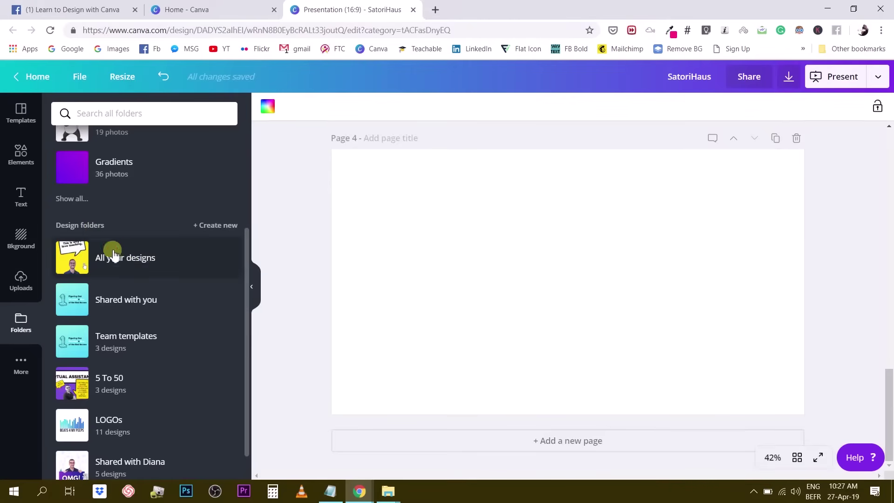
{"action": "left_click", "coordinate": [124, 260]}
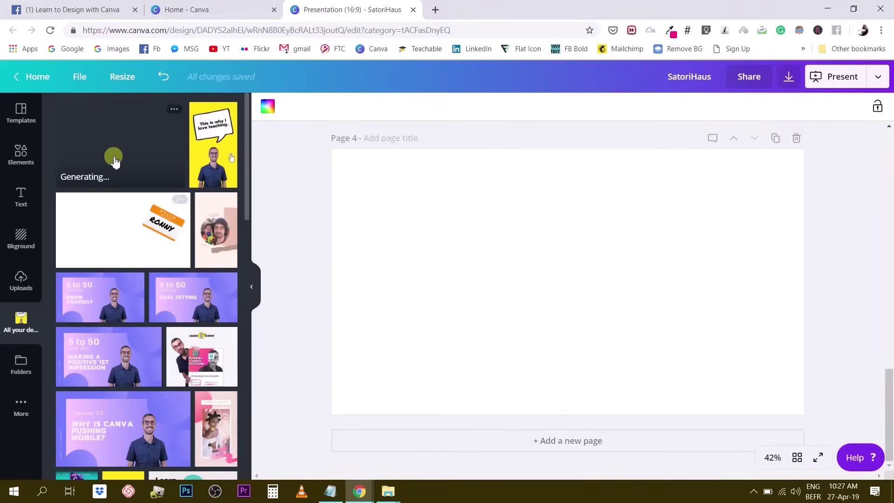
{"action": "scroll", "coordinate": [125, 177], "scroll_direction": "down", "scroll_amount": 4}
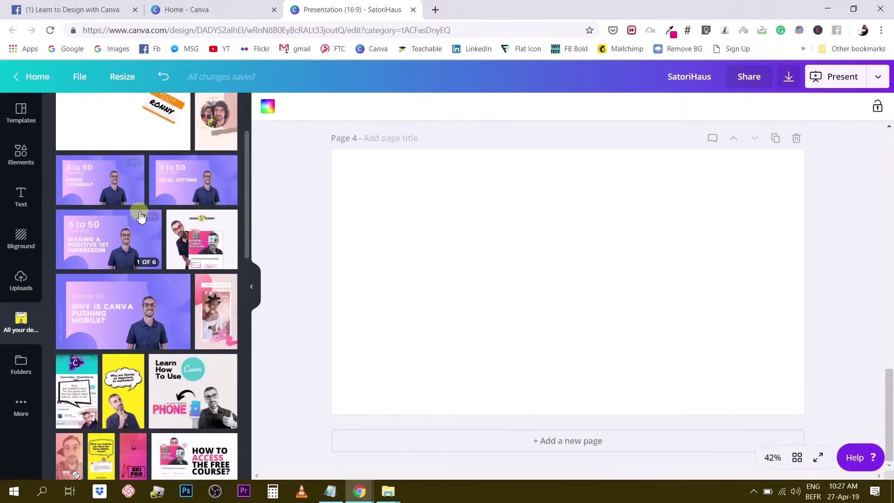
{"action": "scroll", "coordinate": [142, 214], "scroll_direction": "down", "scroll_amount": 4}
{"action": "scroll", "coordinate": [143, 207], "scroll_direction": "up", "scroll_amount": 7}
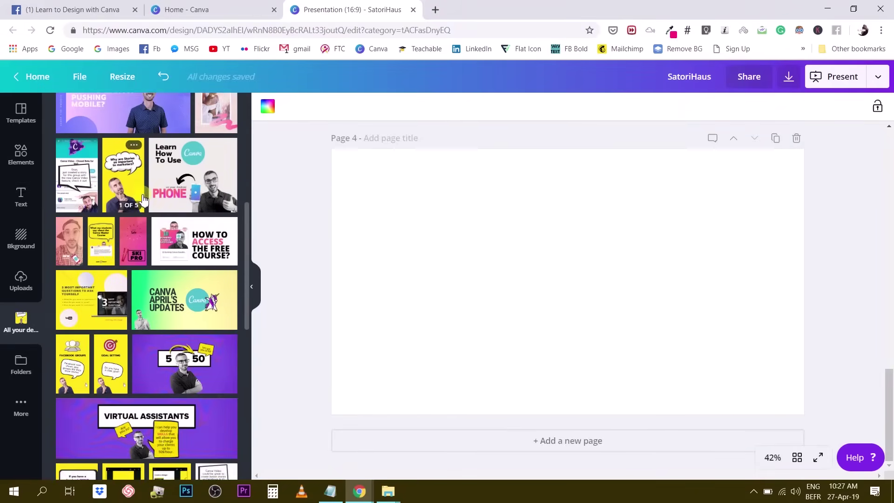
{"action": "scroll", "coordinate": [140, 209], "scroll_direction": "up", "scroll_amount": 1}
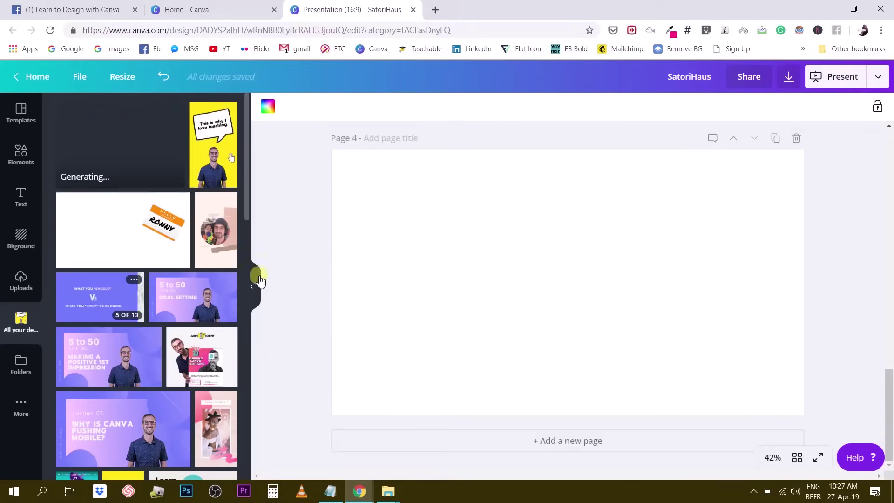
{"action": "scroll", "coordinate": [545, 197], "scroll_direction": "up", "scroll_amount": 6}
{"action": "scroll", "coordinate": [545, 198], "scroll_direction": "down", "scroll_amount": 6}
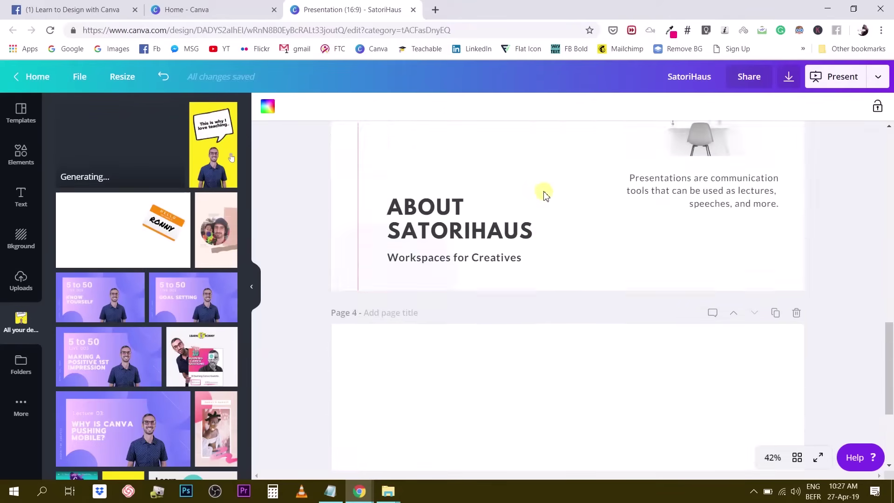
Apply the 5 to 50 LIVE 004 Know Yourself title slide to Page 4 and inspect its elements.
{"action": "mouse_move", "coordinate": [86, 292]}
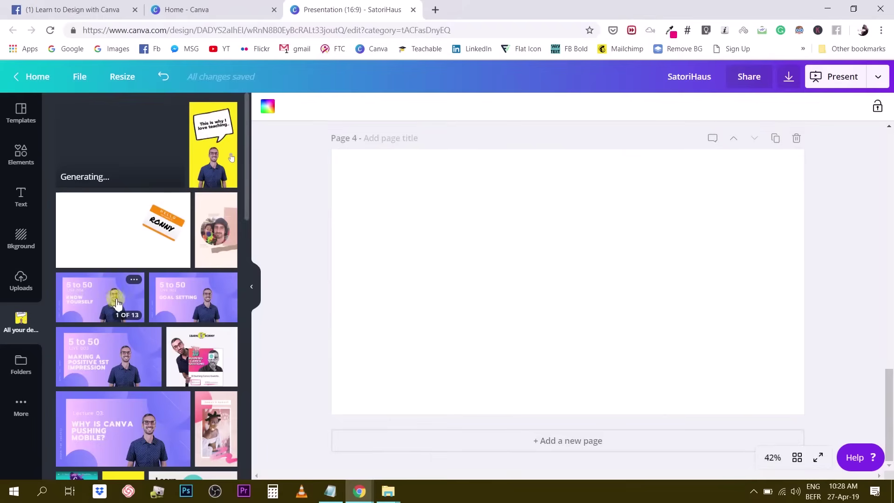
{"action": "left_click", "coordinate": [114, 295]}
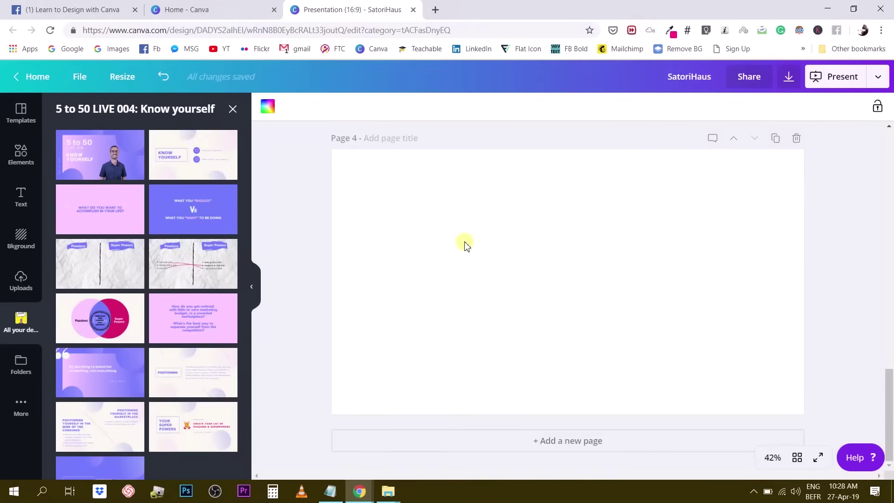
{"action": "left_click", "coordinate": [458, 245]}
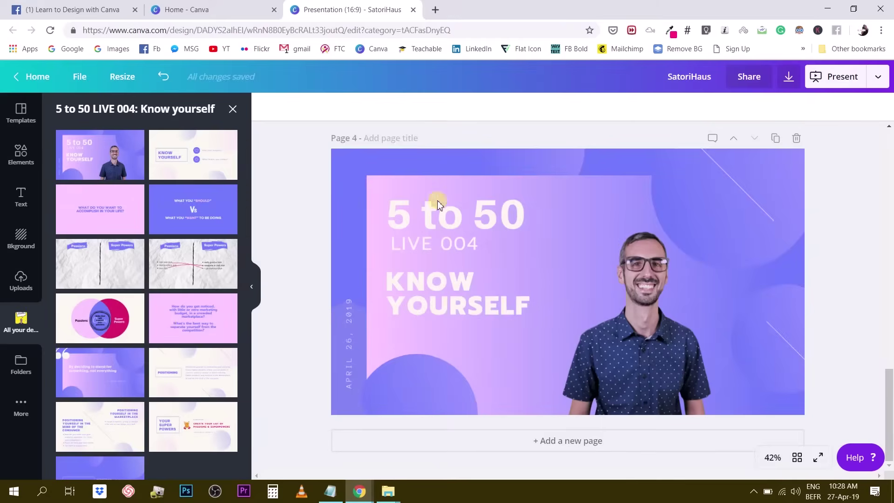
{"action": "double_click", "coordinate": [432, 222]}
{"action": "left_click", "coordinate": [432, 245]}
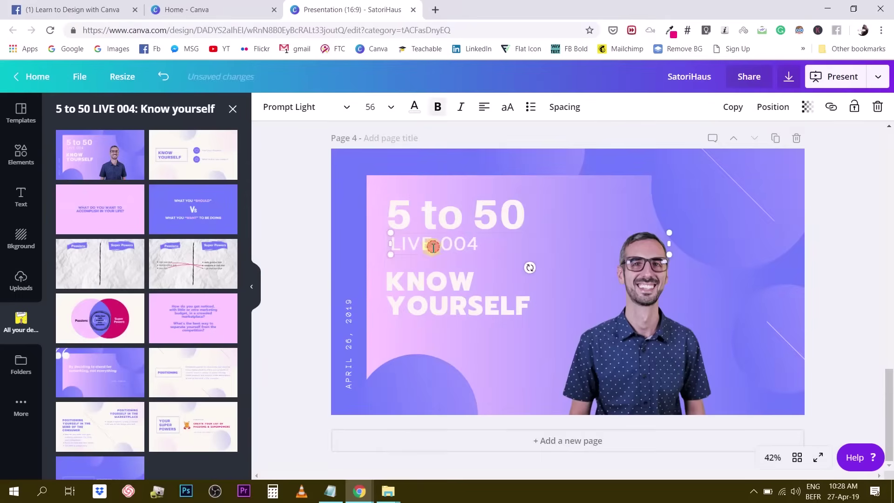
{"action": "left_click", "coordinate": [433, 282]}
{"action": "left_click", "coordinate": [346, 356]}
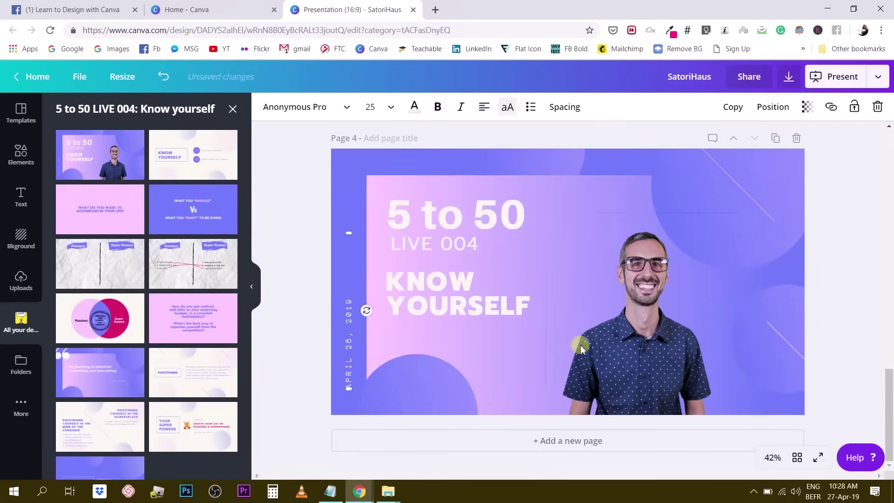
{"action": "left_click", "coordinate": [644, 363]}
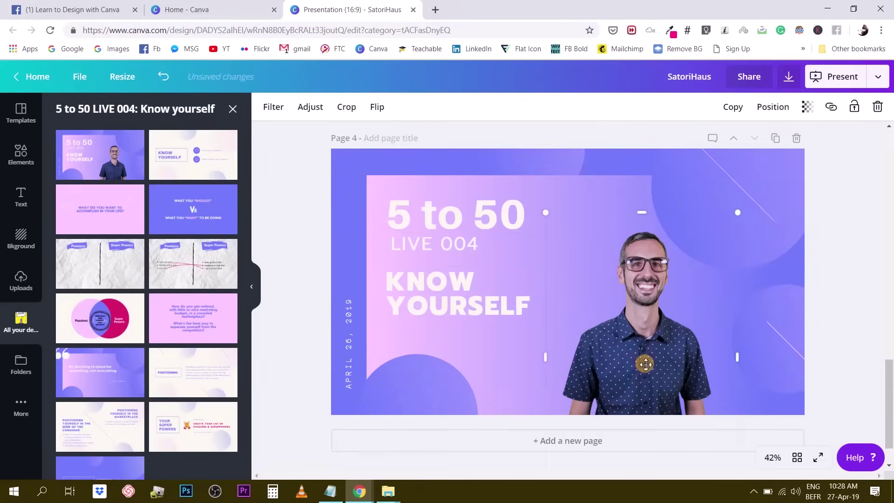
Add Page 5 filled with the Passions / Super Powers slide.
{"action": "left_click", "coordinate": [603, 439]}
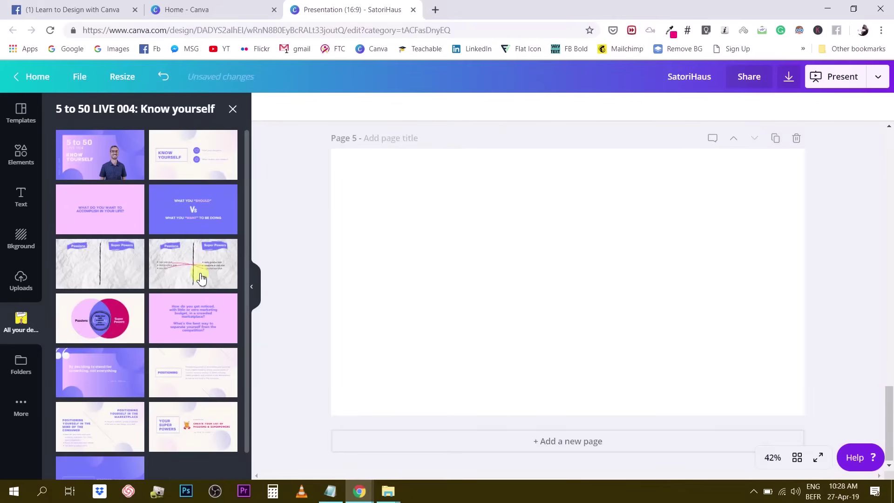
{"action": "left_click", "coordinate": [201, 278]}
{"action": "scroll", "coordinate": [703, 229], "scroll_direction": "up", "scroll_amount": 15}
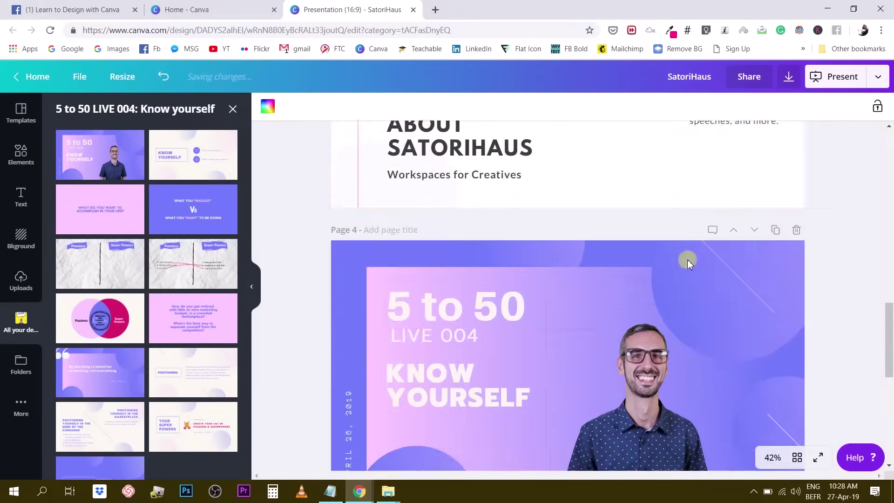
{"action": "scroll", "coordinate": [687, 264], "scroll_direction": "down", "scroll_amount": 10}
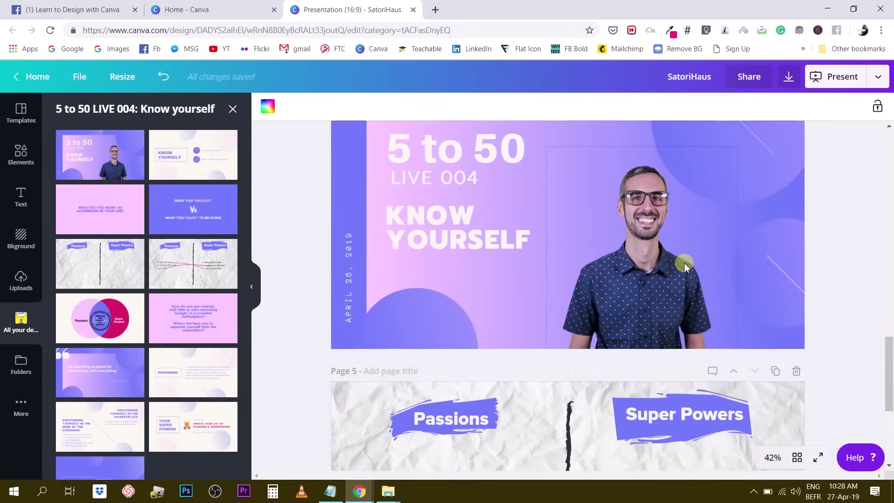
{"action": "scroll", "coordinate": [684, 266], "scroll_direction": "down", "scroll_amount": 4}
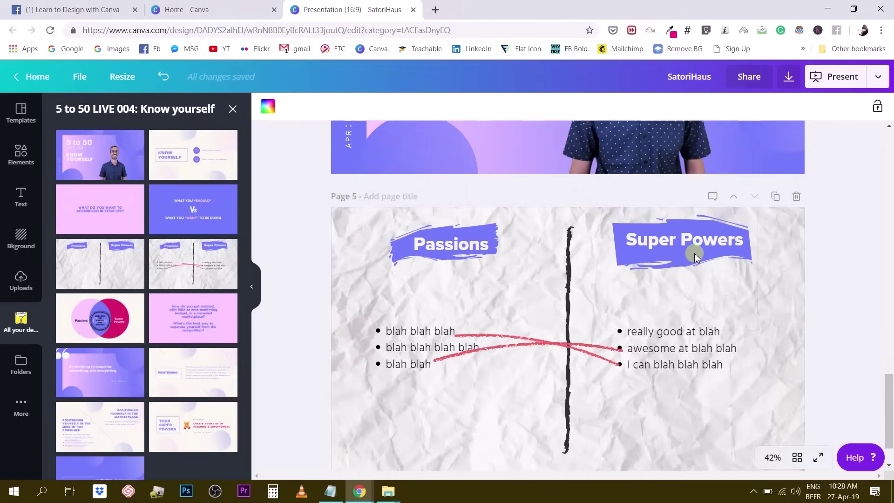
{"action": "scroll", "coordinate": [683, 254], "scroll_direction": "up", "scroll_amount": 8}
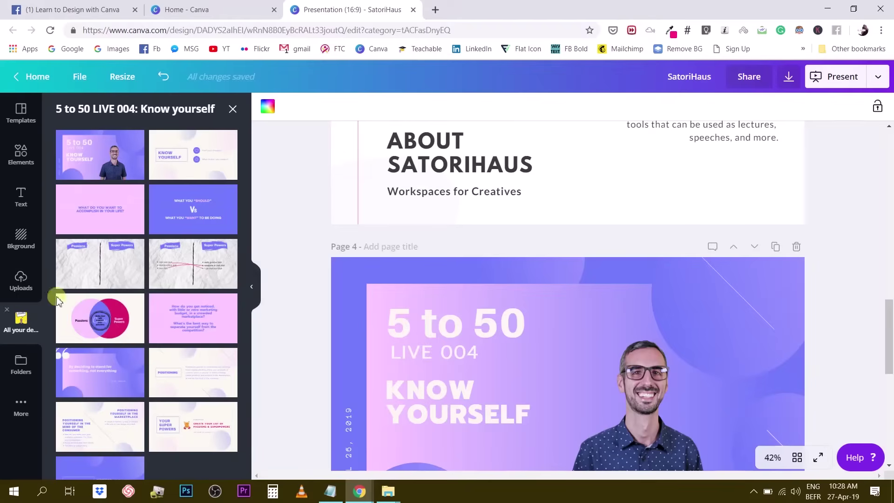
{"action": "scroll", "coordinate": [213, 283], "scroll_direction": "down", "scroll_amount": 1}
{"action": "scroll", "coordinate": [212, 283], "scroll_direction": "down", "scroll_amount": 1}
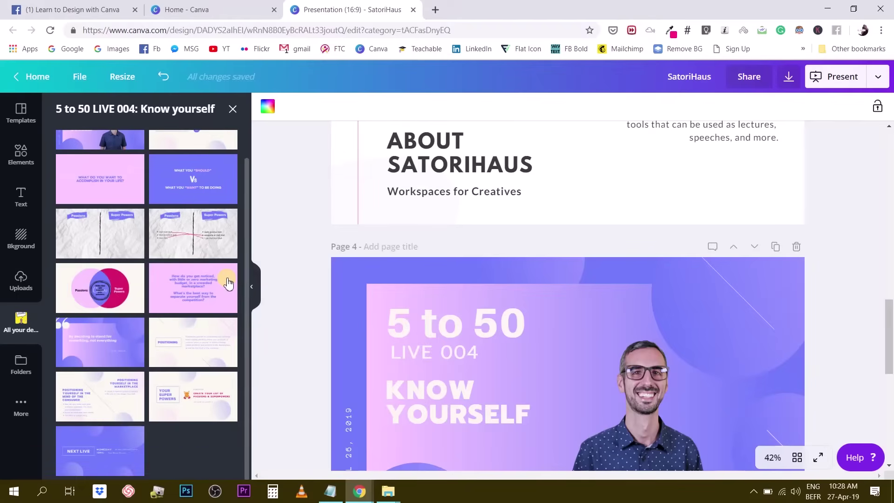
{"action": "scroll", "coordinate": [424, 281], "scroll_direction": "down", "scroll_amount": 7}
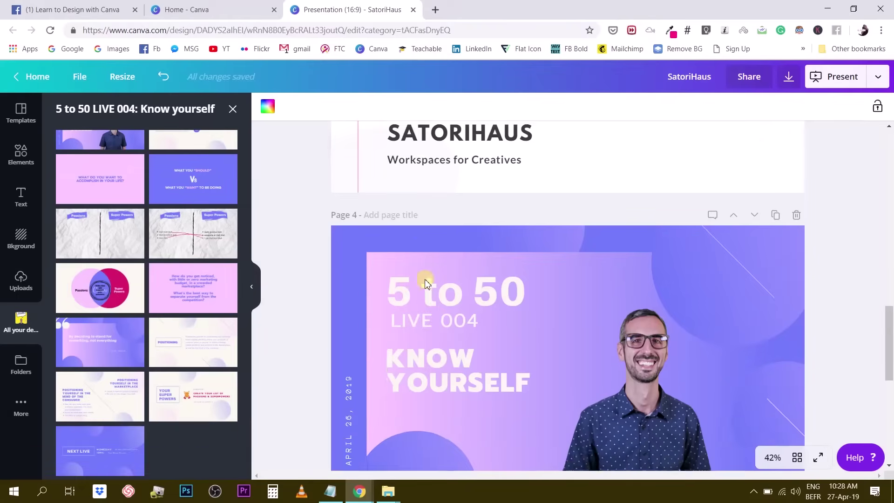
{"action": "scroll", "coordinate": [425, 281], "scroll_direction": "down", "scroll_amount": 2}
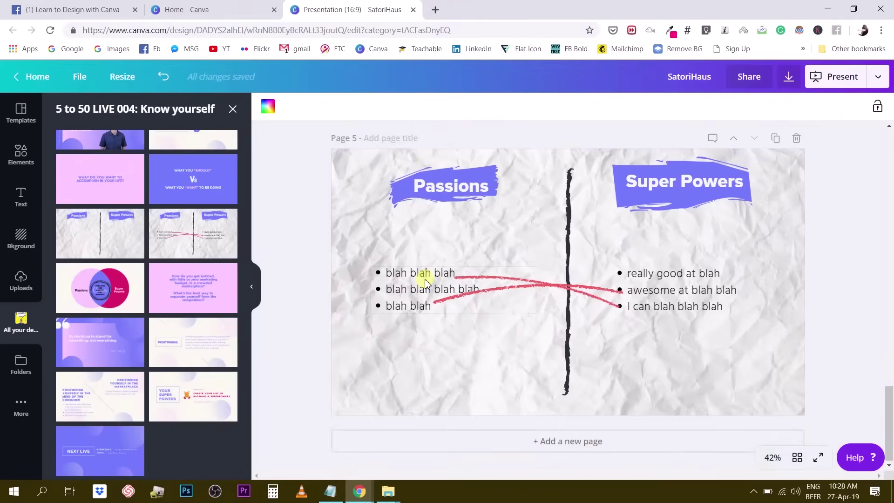
{"action": "scroll", "coordinate": [684, 339], "scroll_direction": "up", "scroll_amount": 6}
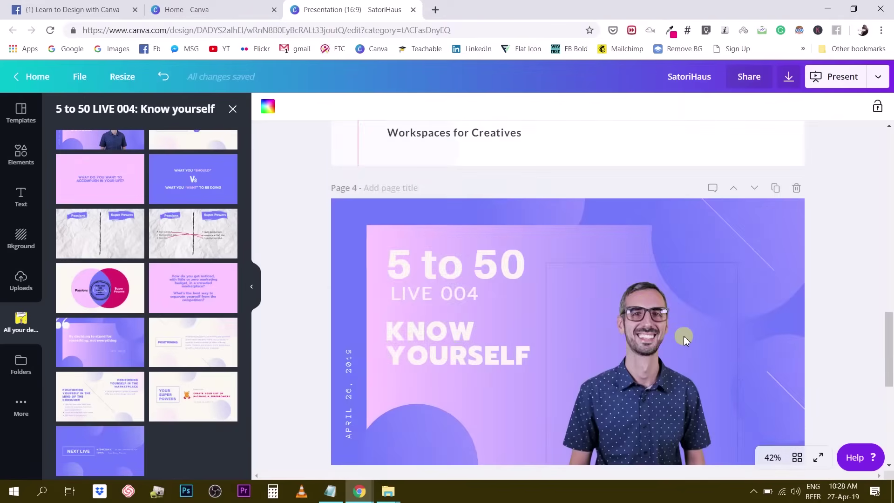
{"action": "scroll", "coordinate": [602, 300], "scroll_direction": "up", "scroll_amount": 7}
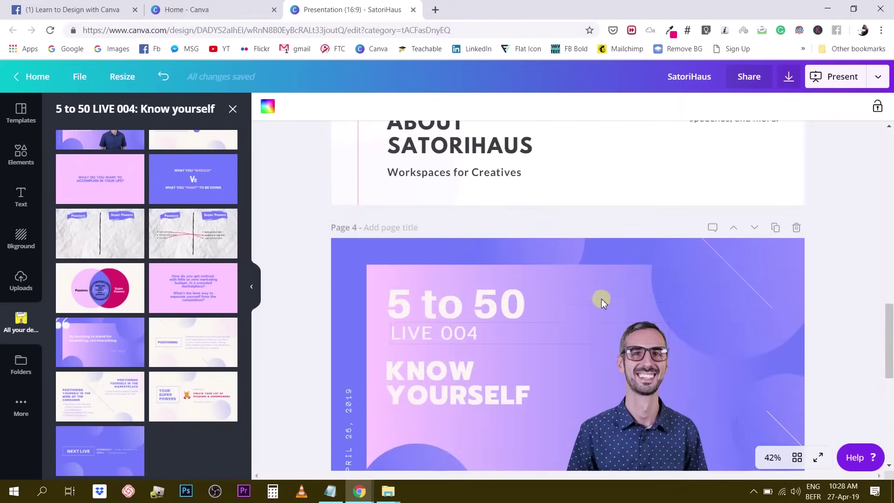
{"action": "scroll", "coordinate": [602, 300], "scroll_direction": "down", "scroll_amount": 5}
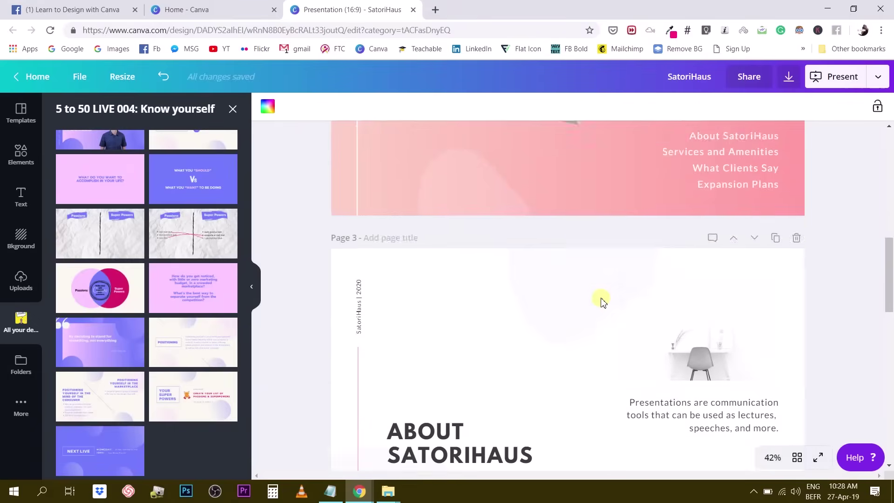
{"action": "scroll", "coordinate": [600, 302], "scroll_direction": "down", "scroll_amount": 3}
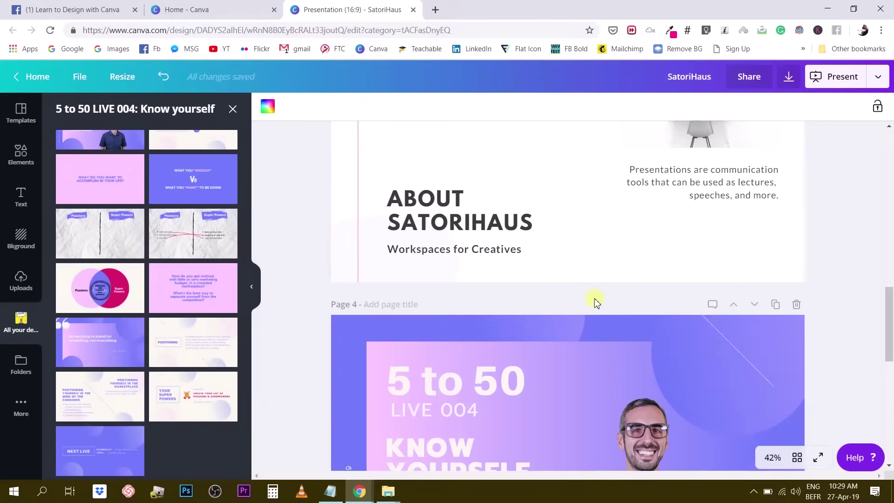
{"action": "scroll", "coordinate": [539, 362], "scroll_direction": "down", "scroll_amount": 1}
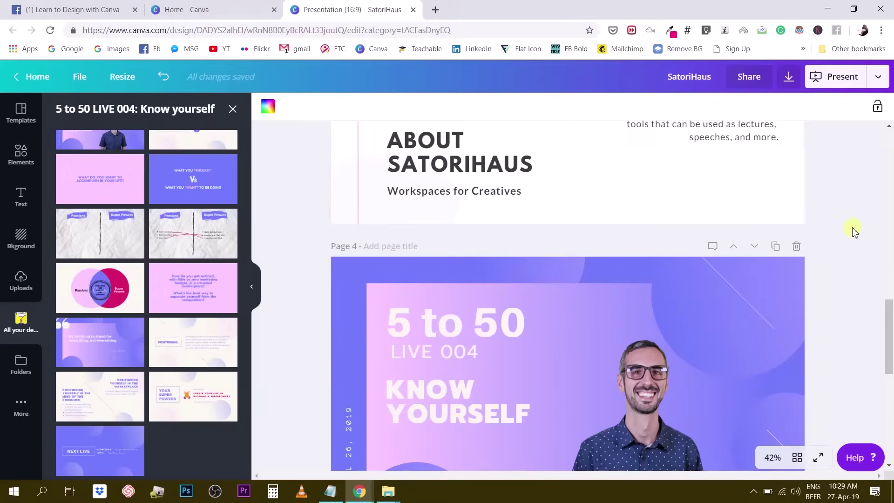
Delete the Know Yourself title page and the Passions / Super Powers page.
{"action": "left_click", "coordinate": [796, 246]}
{"action": "left_click", "coordinate": [796, 246]}
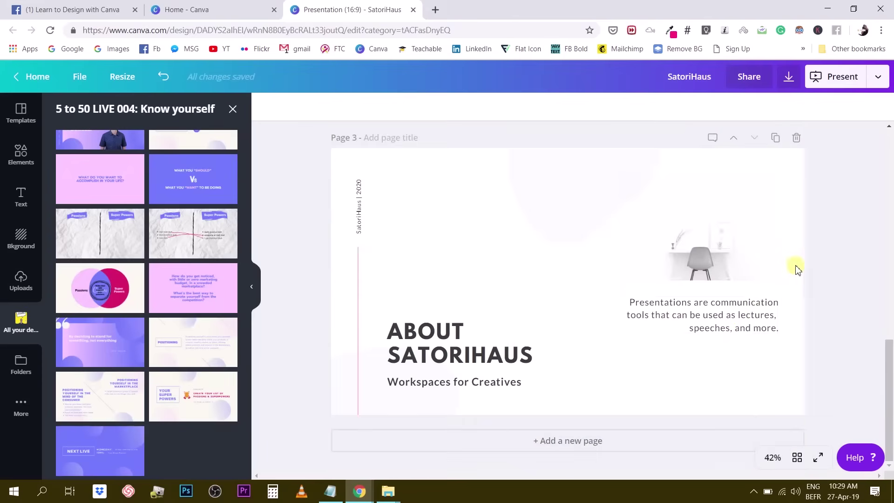
{"action": "scroll", "coordinate": [703, 294], "scroll_direction": "up", "scroll_amount": 10}
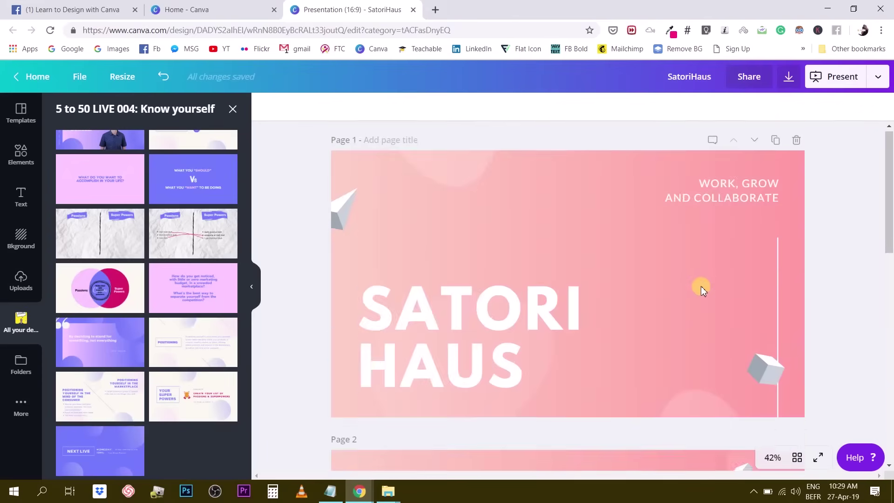
{"action": "scroll", "coordinate": [699, 288], "scroll_direction": "down", "scroll_amount": 10}
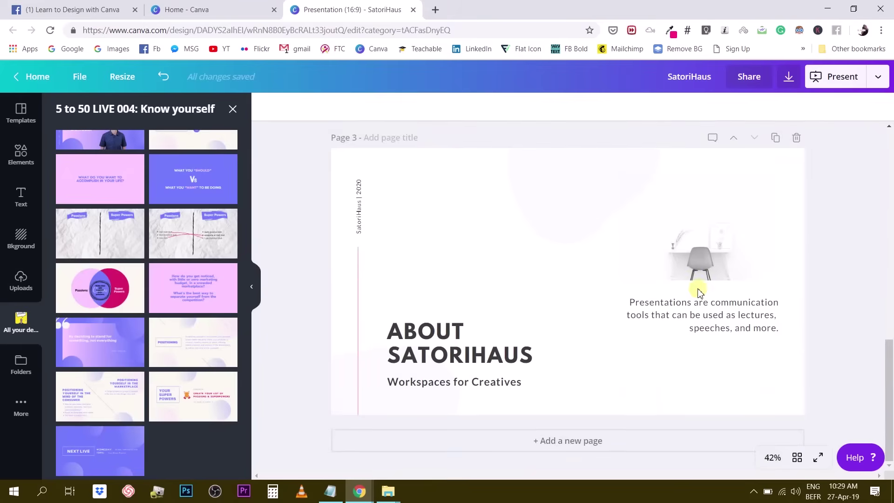
{"action": "scroll", "coordinate": [313, 259], "scroll_direction": "up", "scroll_amount": 3}
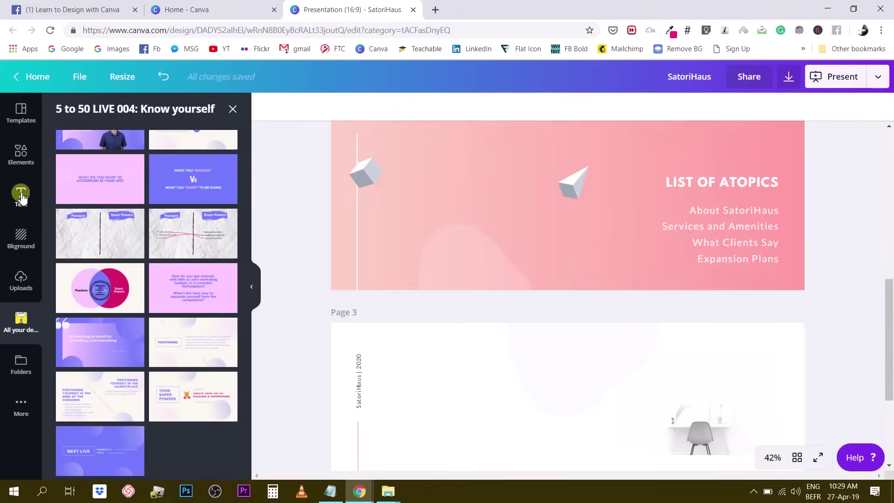
{"action": "scroll", "coordinate": [559, 277], "scroll_direction": "down", "scroll_amount": 3}
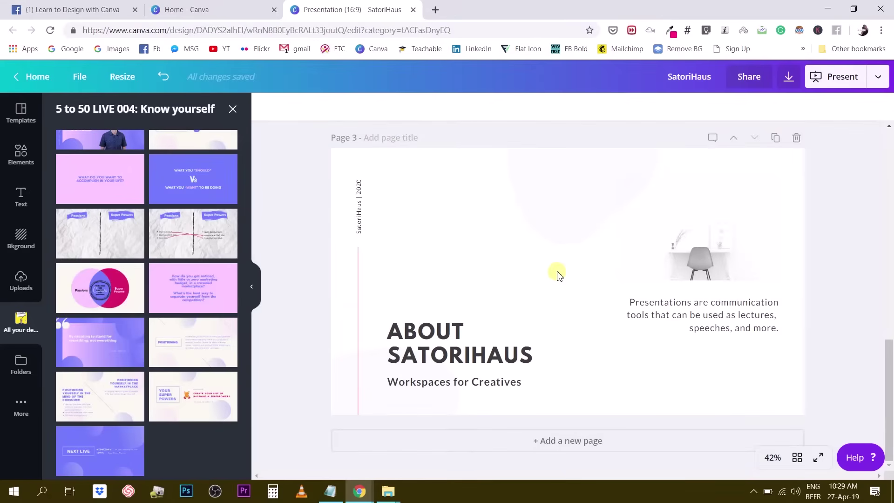
{"action": "scroll", "coordinate": [156, 209], "scroll_direction": "up", "scroll_amount": 1}
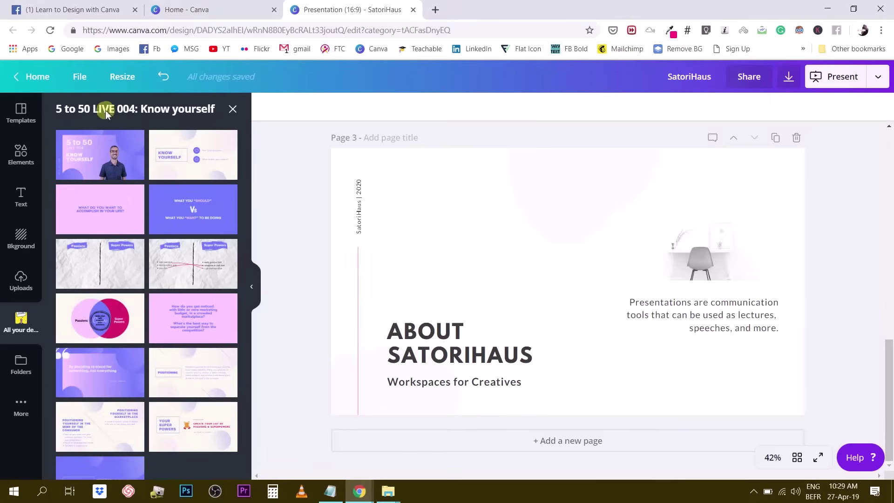
Open the 5 to 50 LIVE 004: Know yourself design from Your designs in a new tab, then return.
{"action": "left_click", "coordinate": [201, 12]}
{"action": "scroll", "coordinate": [361, 199], "scroll_direction": "down", "scroll_amount": 2}
{"action": "scroll", "coordinate": [360, 199], "scroll_direction": "down", "scroll_amount": 1}
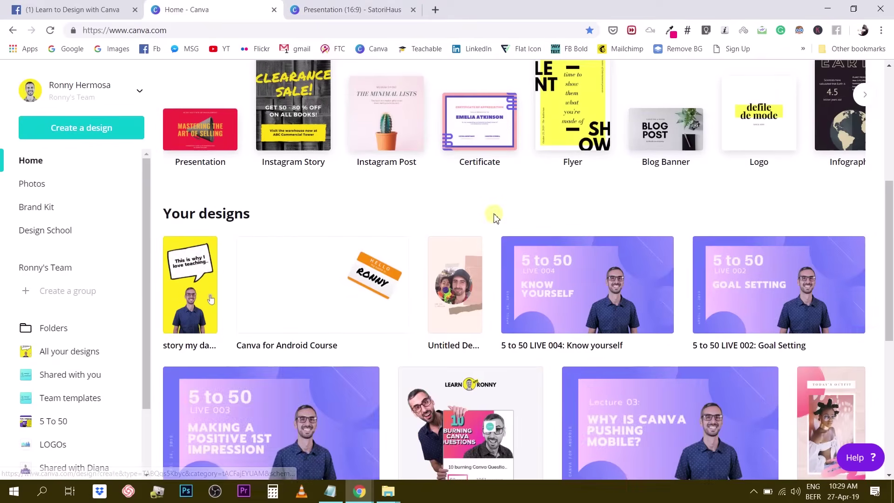
{"action": "right_click", "coordinate": [607, 263]}
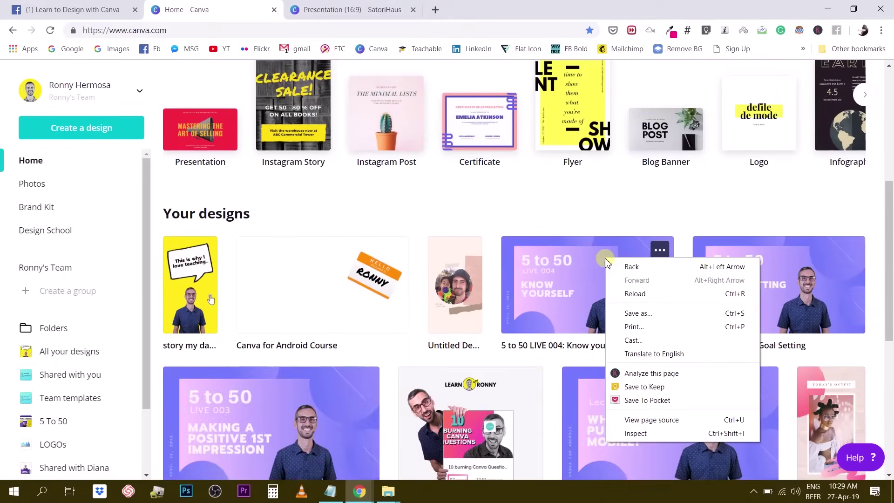
{"action": "left_click", "coordinate": [565, 218]}
{"action": "left_click", "coordinate": [564, 270]}
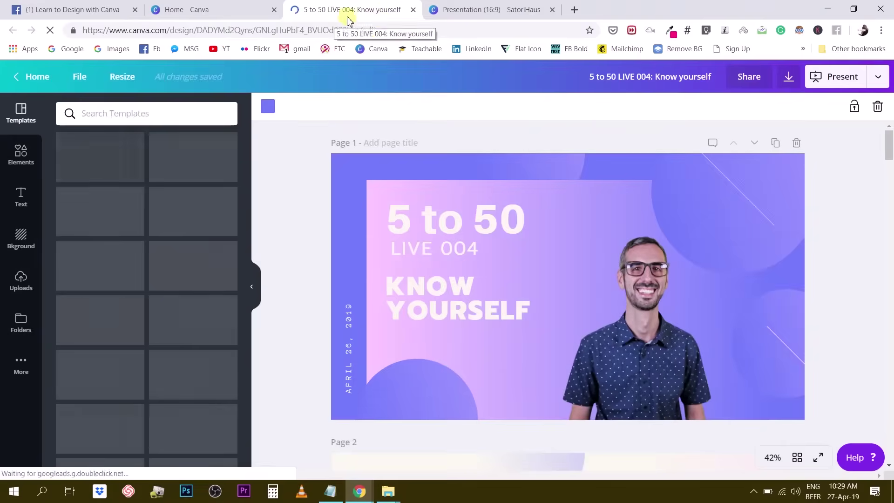
{"action": "left_click", "coordinate": [466, 15]}
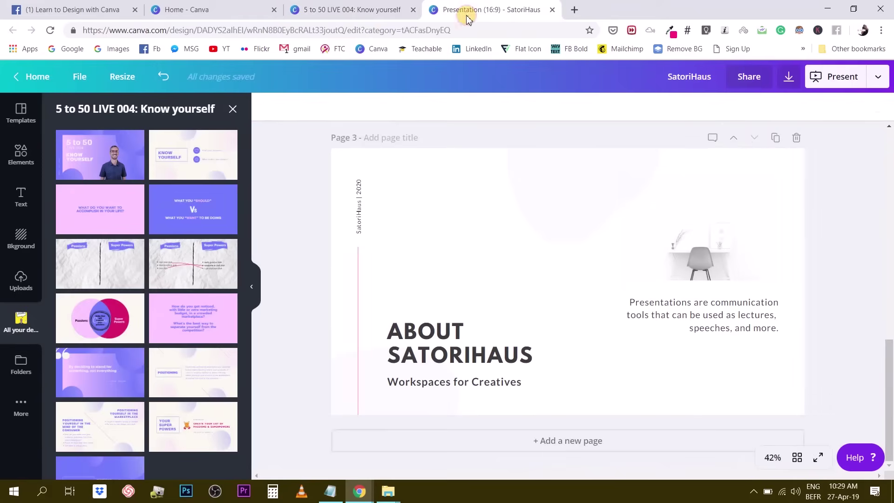
Rename the SatoriHaus presentation to 'Presentation 2' and reload the page.
{"action": "scroll", "coordinate": [450, 146], "scroll_direction": "up", "scroll_amount": 5}
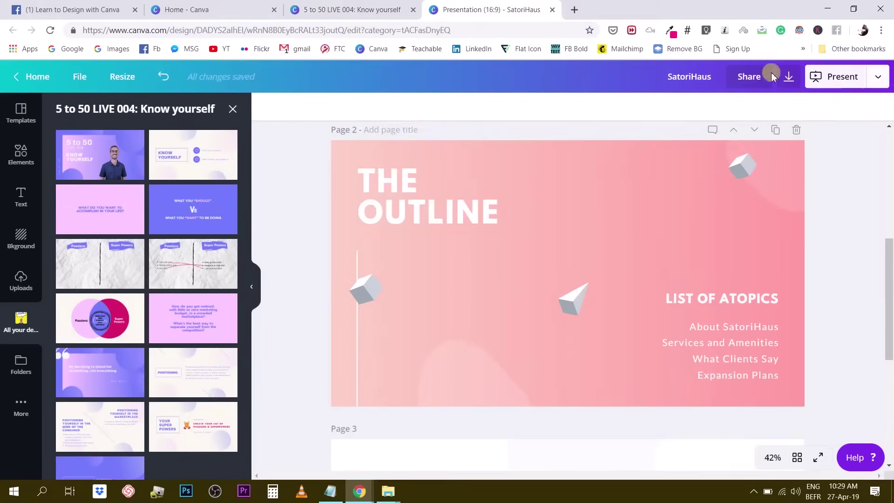
{"action": "scroll", "coordinate": [435, 130], "scroll_direction": "up", "scroll_amount": 5}
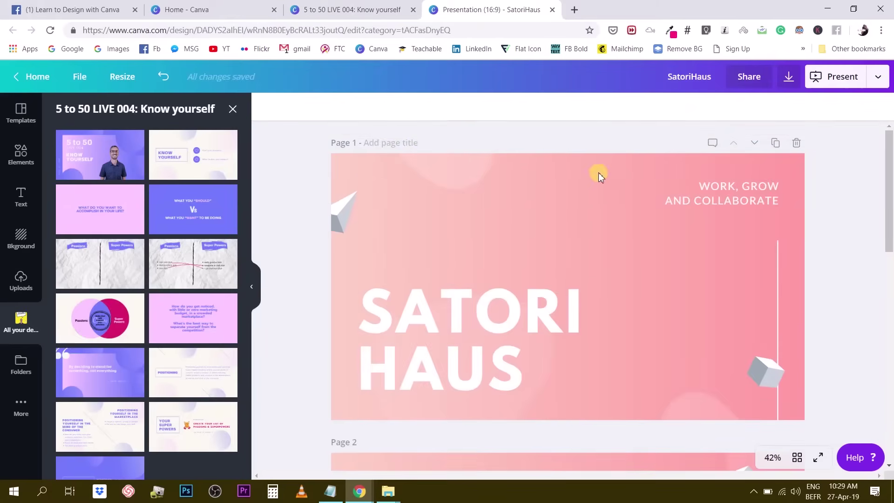
{"action": "left_click", "coordinate": [710, 74]}
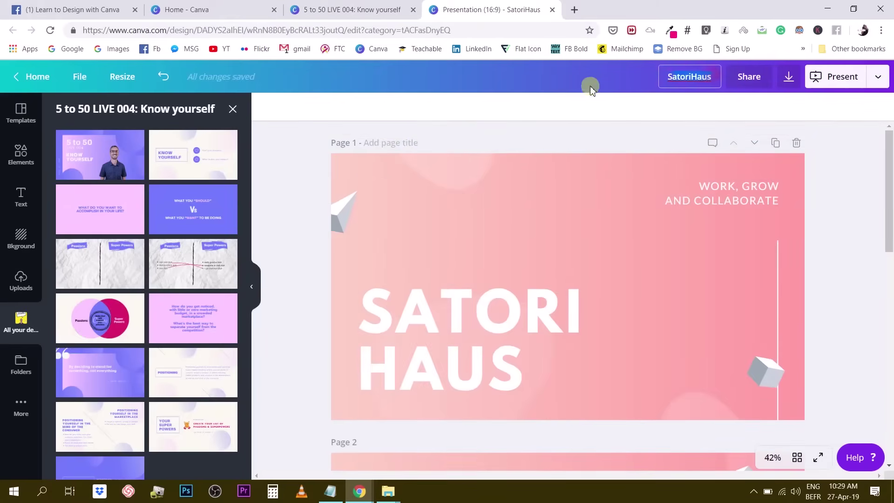
{"action": "type", "text": "Presen"}
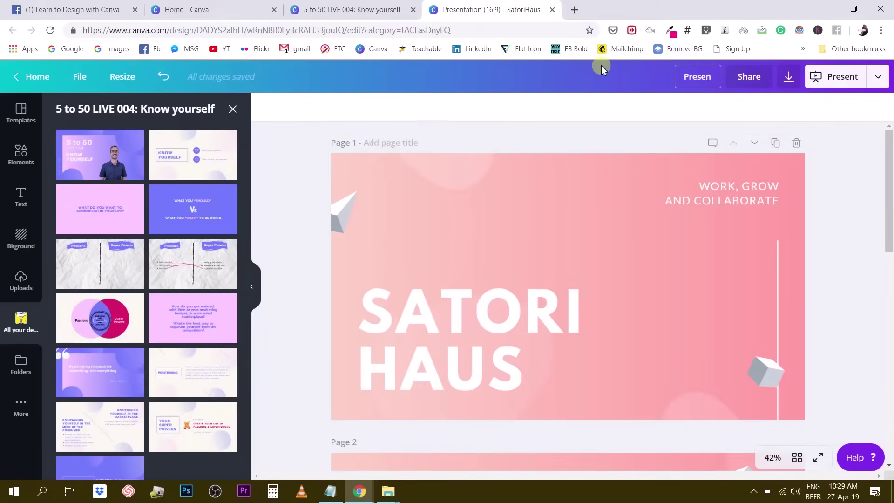
{"action": "type", "text": "tation 2"}
{"action": "key", "text": "Return"}
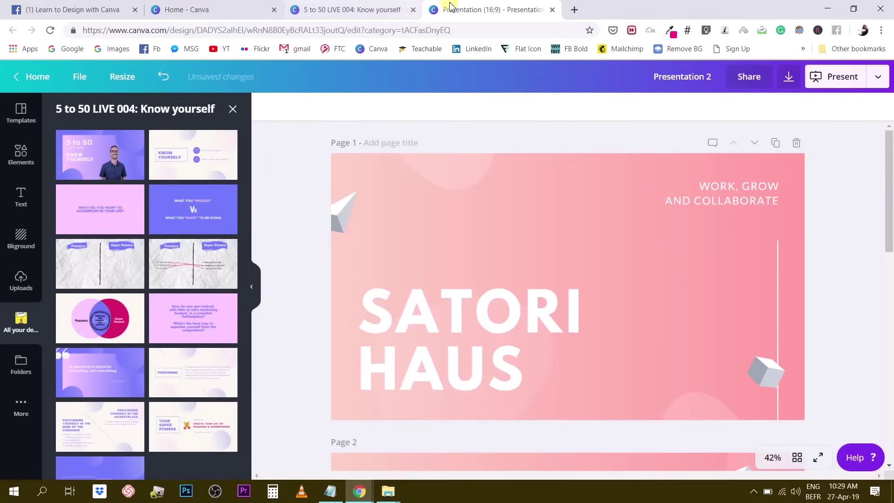
{"action": "left_click", "coordinate": [50, 30]}
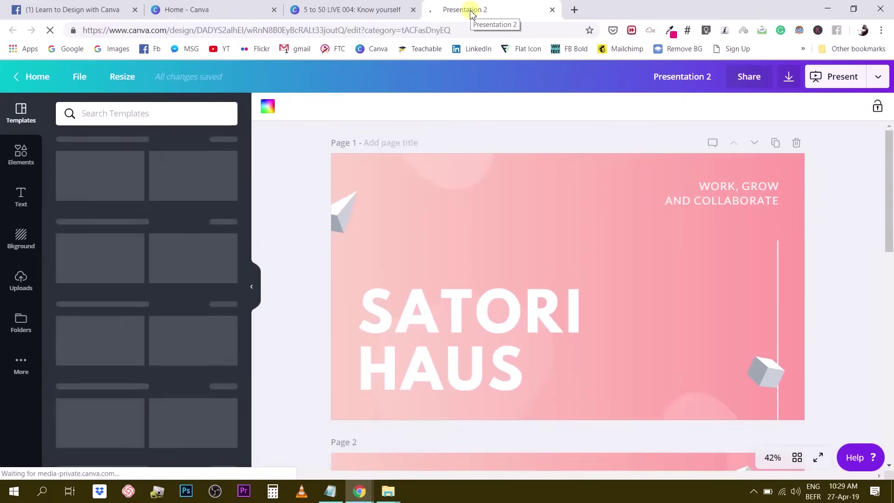
Look over the Know yourself design in its own tab.
{"action": "left_click", "coordinate": [357, 14]}
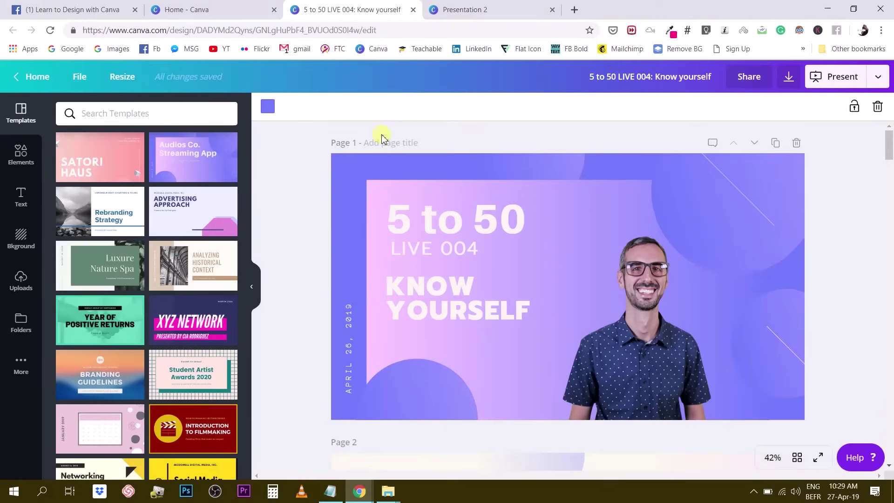
{"action": "scroll", "coordinate": [441, 155], "scroll_direction": "down", "scroll_amount": 1}
{"action": "scroll", "coordinate": [501, 255], "scroll_direction": "down", "scroll_amount": 2}
{"action": "scroll", "coordinate": [442, 124], "scroll_direction": "up", "scroll_amount": 3}
Back in Presentation 2, add three blank pages after the About SatoriHaus slide.
{"action": "left_click", "coordinate": [481, 10]}
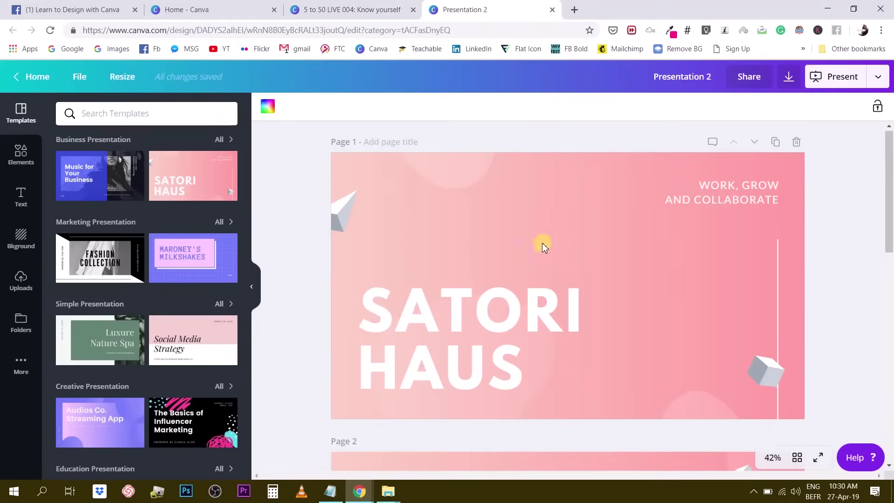
{"action": "scroll", "coordinate": [536, 239], "scroll_direction": "down", "scroll_amount": 8}
{"action": "scroll", "coordinate": [528, 233], "scroll_direction": "down", "scroll_amount": 4}
{"action": "scroll", "coordinate": [483, 287], "scroll_direction": "up", "scroll_amount": 5}
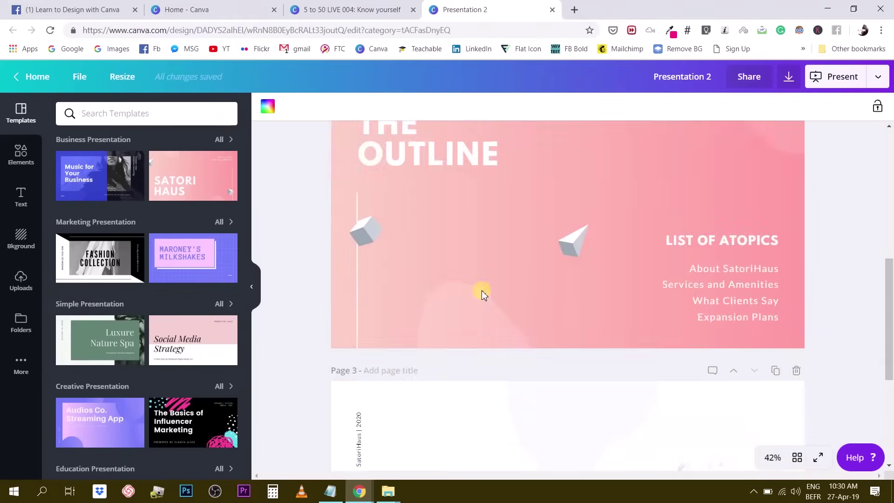
{"action": "scroll", "coordinate": [481, 294], "scroll_direction": "down", "scroll_amount": 5}
{"action": "left_click", "coordinate": [536, 430]}
{"action": "left_click", "coordinate": [548, 443]}
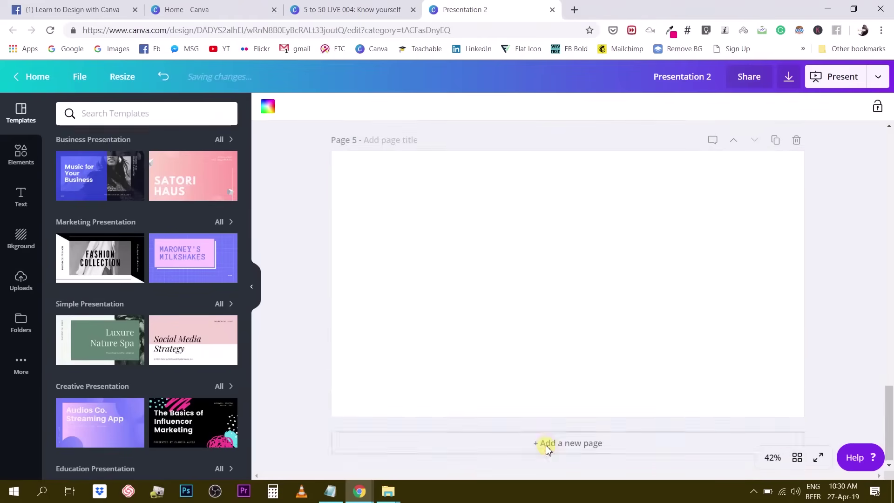
{"action": "left_click", "coordinate": [546, 446]}
{"action": "scroll", "coordinate": [498, 349], "scroll_direction": "up", "scroll_amount": 12}
{"action": "scroll", "coordinate": [485, 333], "scroll_direction": "down", "scroll_amount": 6}
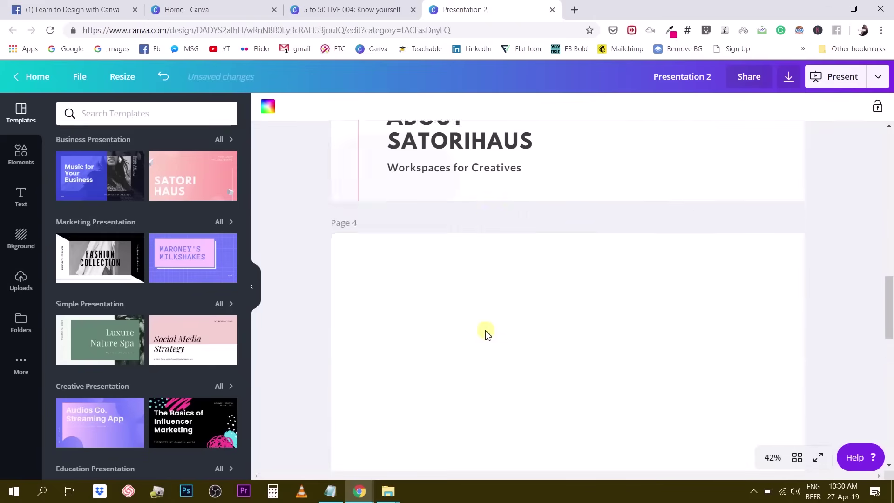
In the Know yourself design, marquee-select every element on the Page 1 title slide.
{"action": "left_click", "coordinate": [336, 11]}
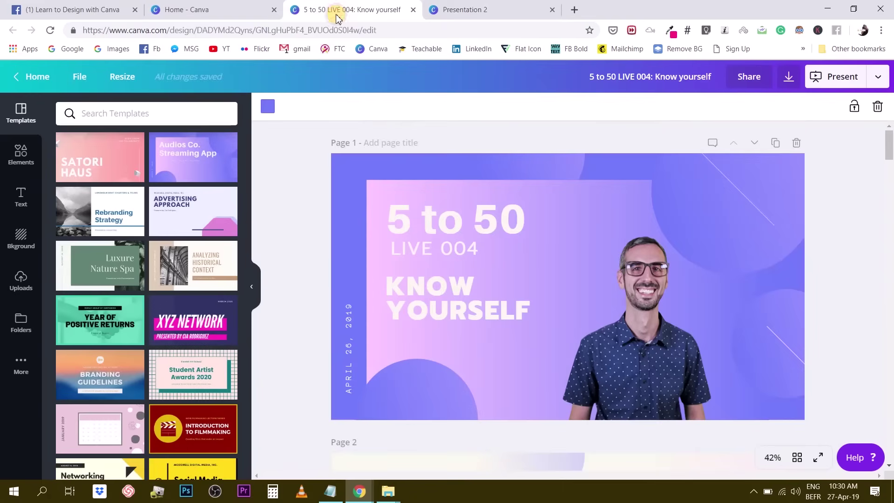
{"action": "left_click_drag", "start_coordinate": [305, 156], "coordinate": [816, 431]}
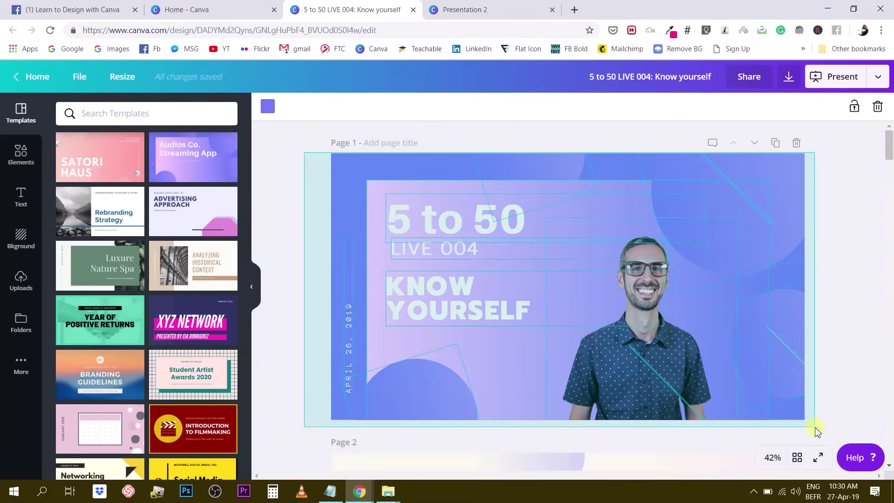
{"action": "left_click_drag", "start_coordinate": [304, 154], "coordinate": [813, 432]}
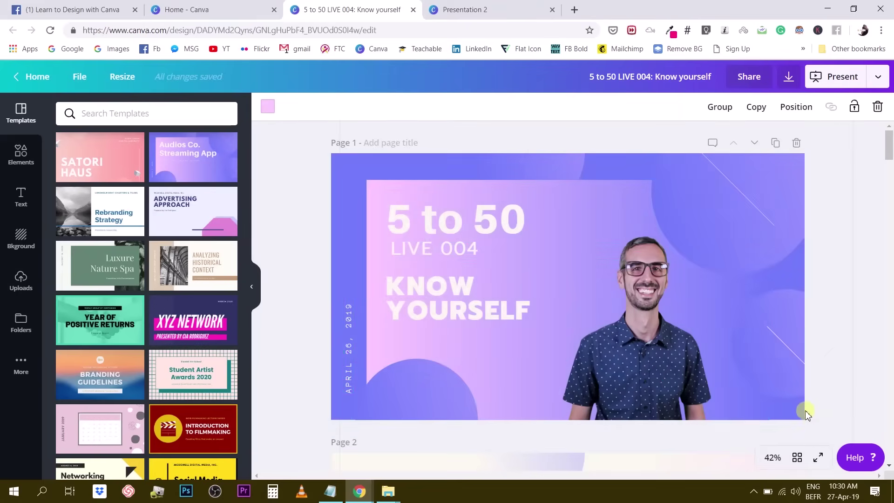
Paste the Know Yourself title elements onto Presentation 2's Page 4, then reselect the source slide's background.
{"action": "left_click", "coordinate": [481, 9]}
{"action": "scroll", "coordinate": [510, 263], "scroll_direction": "up", "scroll_amount": 3}
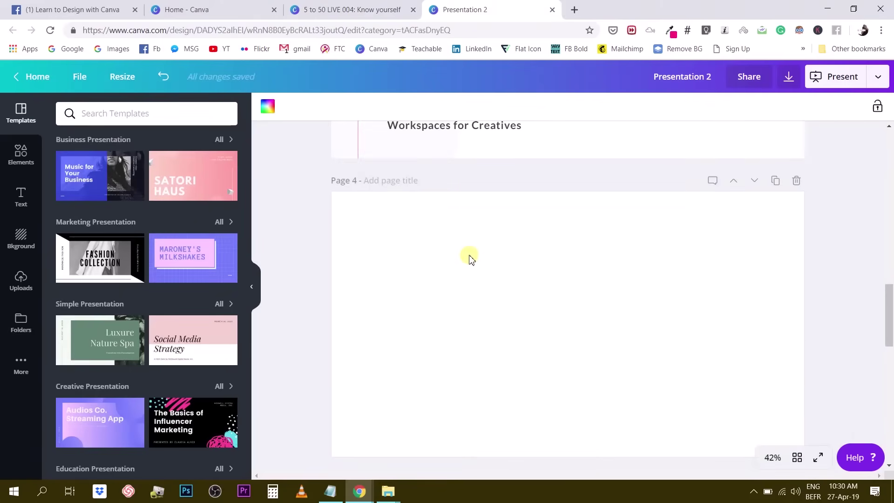
{"action": "key", "text": "ctrl+v"}
{"action": "scroll", "coordinate": [469, 257], "scroll_direction": "down", "scroll_amount": 3}
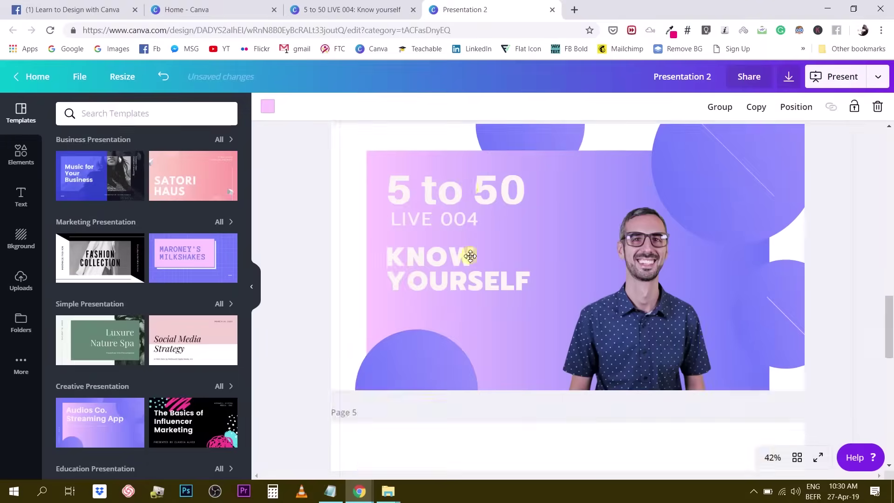
{"action": "scroll", "coordinate": [292, 219], "scroll_direction": "up", "scroll_amount": 3}
{"action": "left_click", "coordinate": [291, 219]}
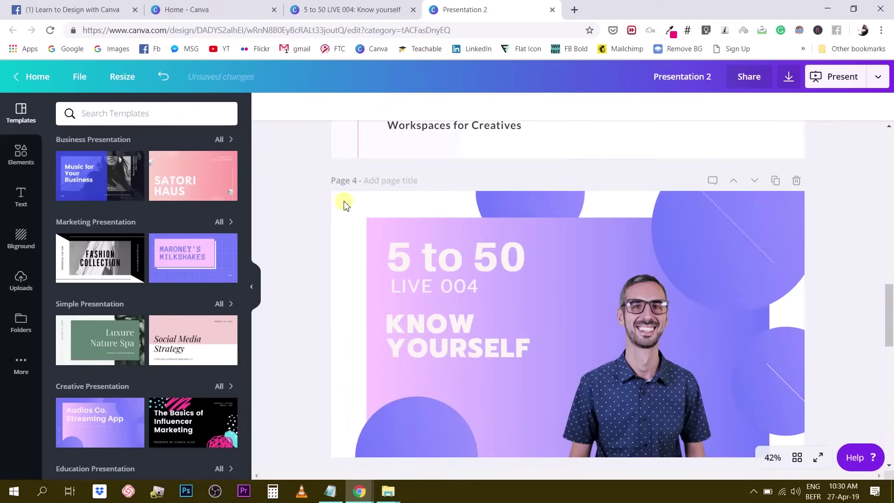
{"action": "left_click", "coordinate": [363, 9]}
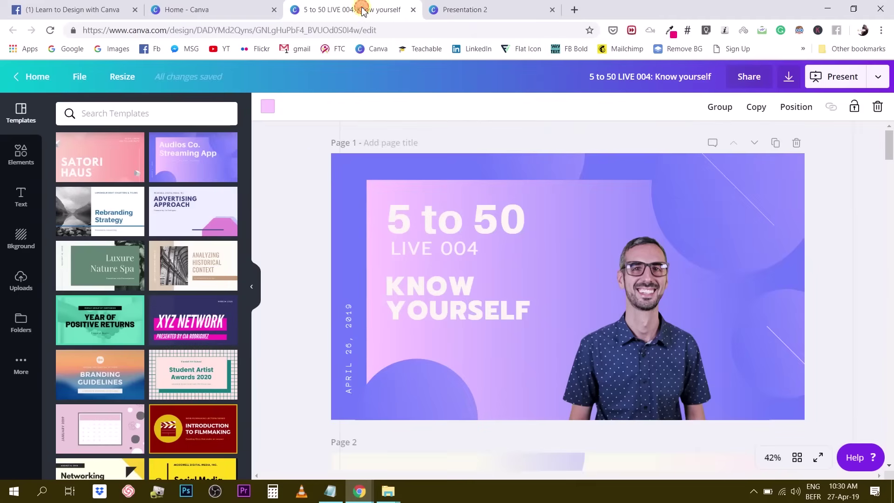
{"action": "left_click", "coordinate": [336, 162]}
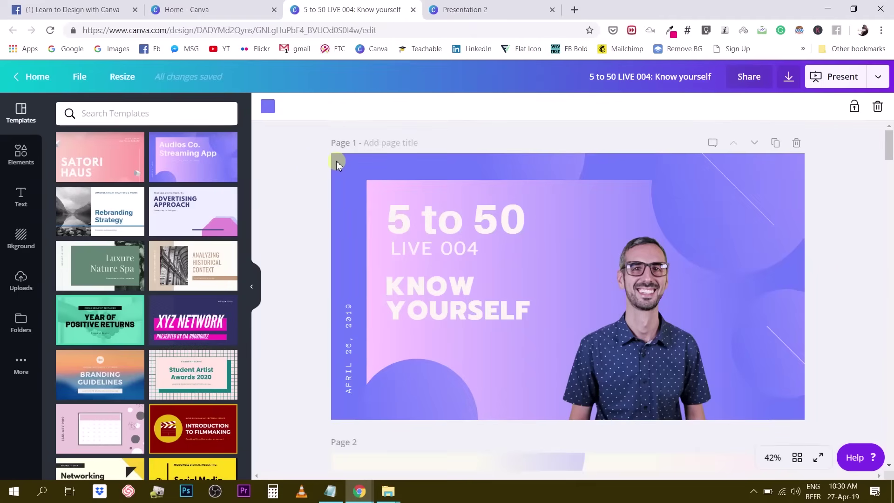
Give page 4 of Presentation 2 the original title slide's purple #707bfb background.
{"action": "left_click", "coordinate": [270, 110]}
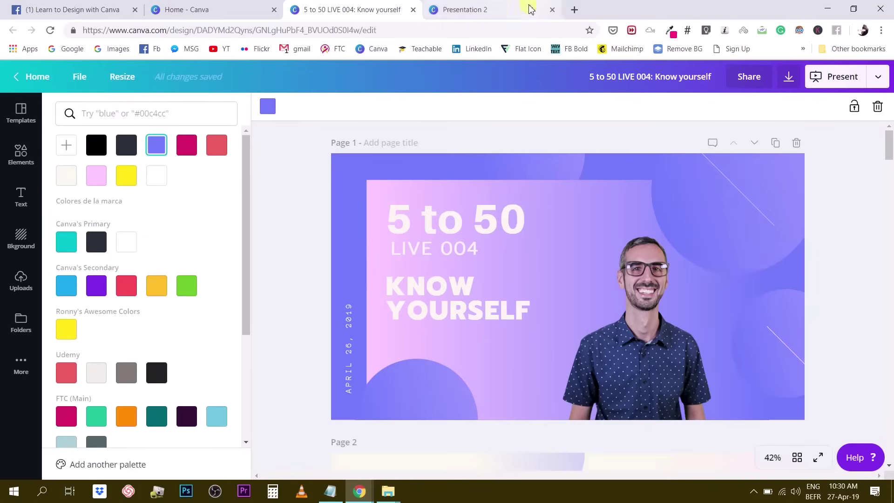
{"action": "left_click", "coordinate": [499, 14]}
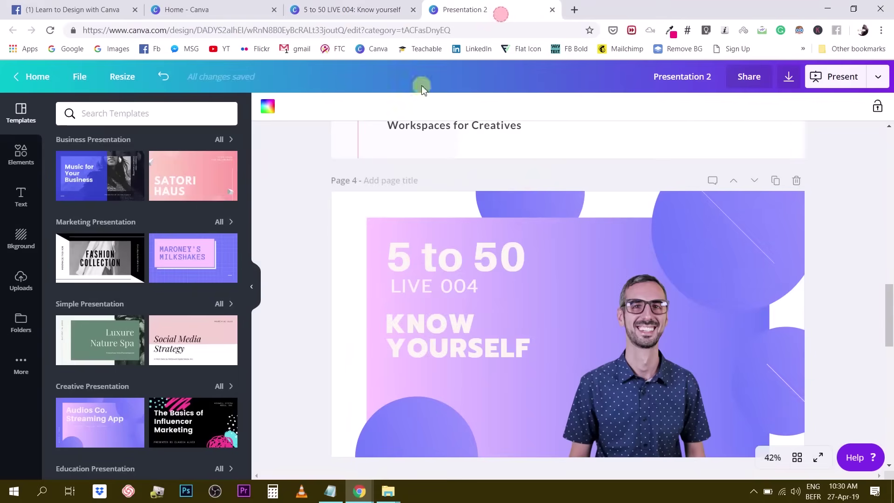
{"action": "left_click", "coordinate": [267, 106]}
{"action": "left_click", "coordinate": [128, 145]}
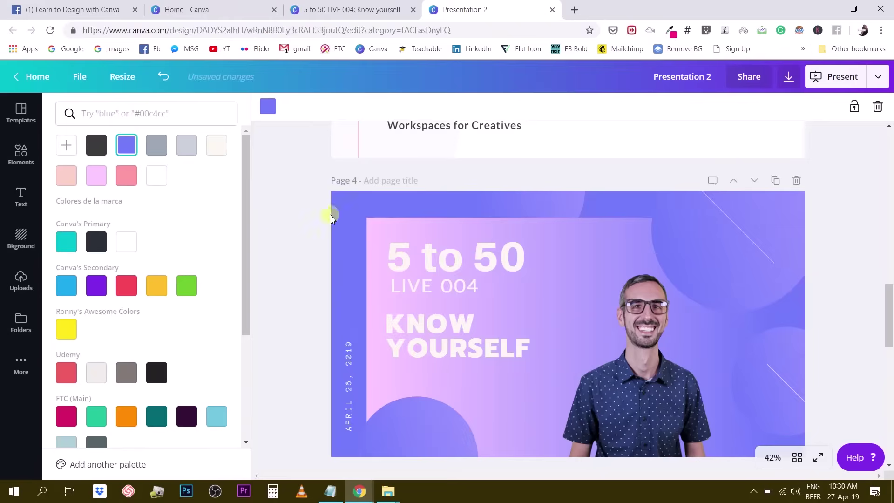
{"action": "left_click", "coordinate": [284, 238]}
{"action": "scroll", "coordinate": [635, 177], "scroll_direction": "down", "scroll_amount": 4}
{"action": "scroll", "coordinate": [636, 178], "scroll_direction": "up", "scroll_amount": 5}
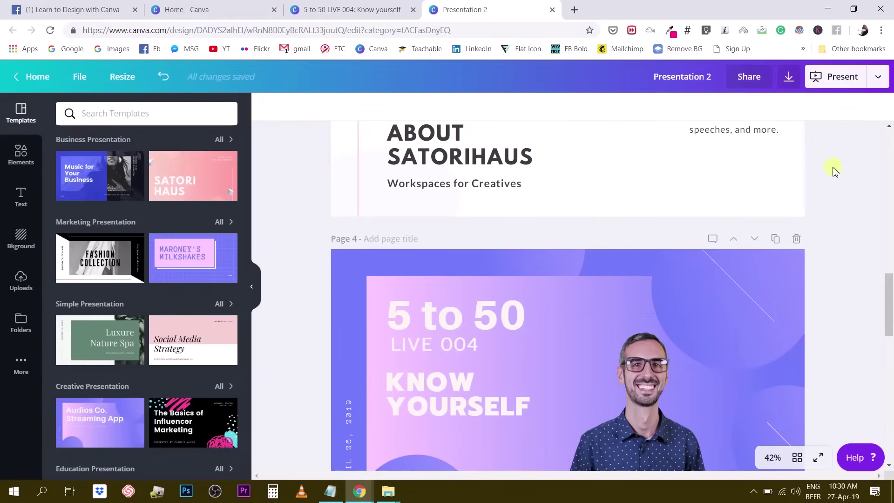
{"action": "scroll", "coordinate": [605, 256], "scroll_direction": "down", "scroll_amount": 8}
Copy the Know Yourself page 2 elements and paste them onto page 5 of Presentation 2.
{"action": "left_click", "coordinate": [577, 279]}
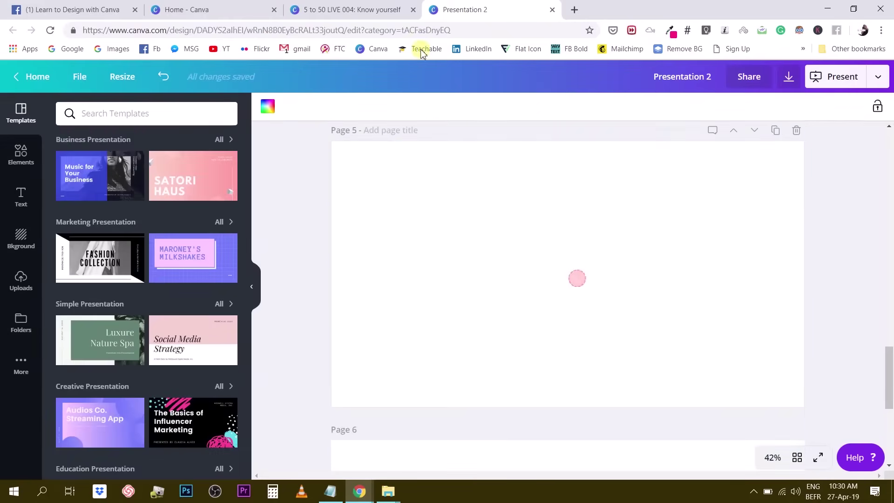
{"action": "left_click", "coordinate": [374, 16]}
{"action": "scroll", "coordinate": [425, 175], "scroll_direction": "down", "scroll_amount": 5}
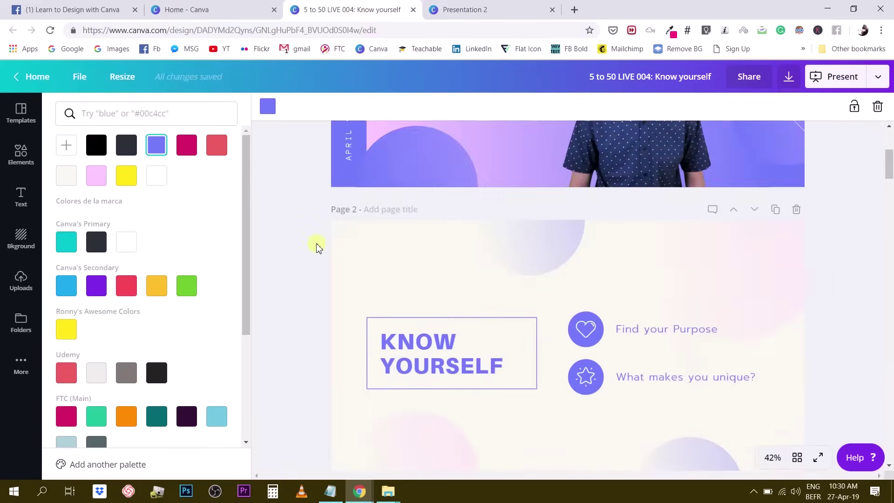
{"action": "scroll", "coordinate": [307, 219], "scroll_direction": "down", "scroll_amount": 1}
{"action": "left_click_drag", "start_coordinate": [324, 193], "coordinate": [822, 439]}
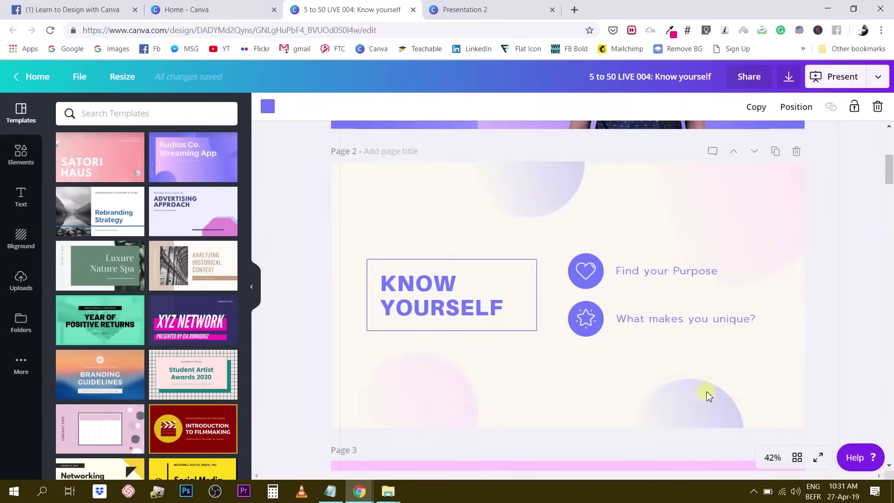
{"action": "left_click", "coordinate": [509, 10]}
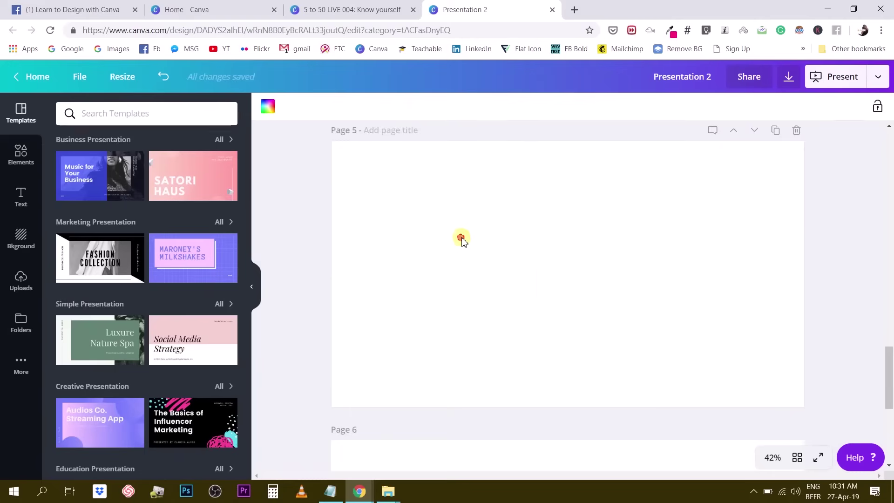
{"action": "key", "text": "ctrl+v"}
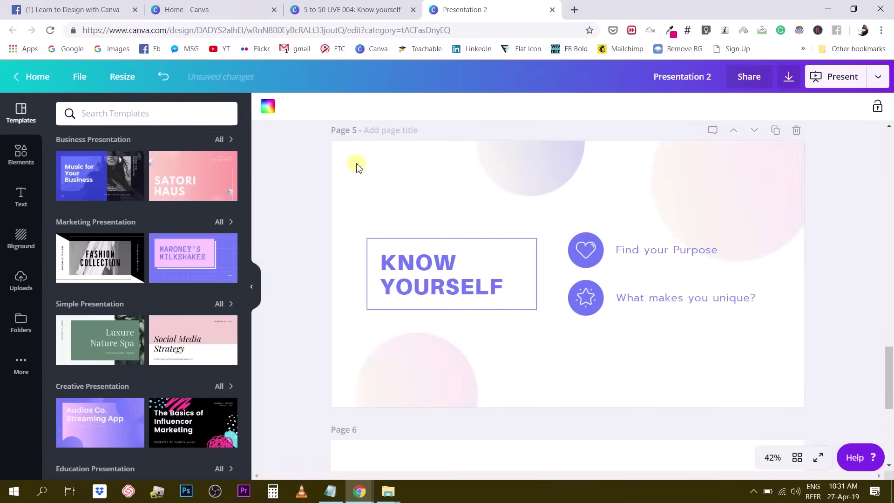
Unlock the locked circle shape on the original Know Yourself slide.
{"action": "left_click", "coordinate": [376, 10]}
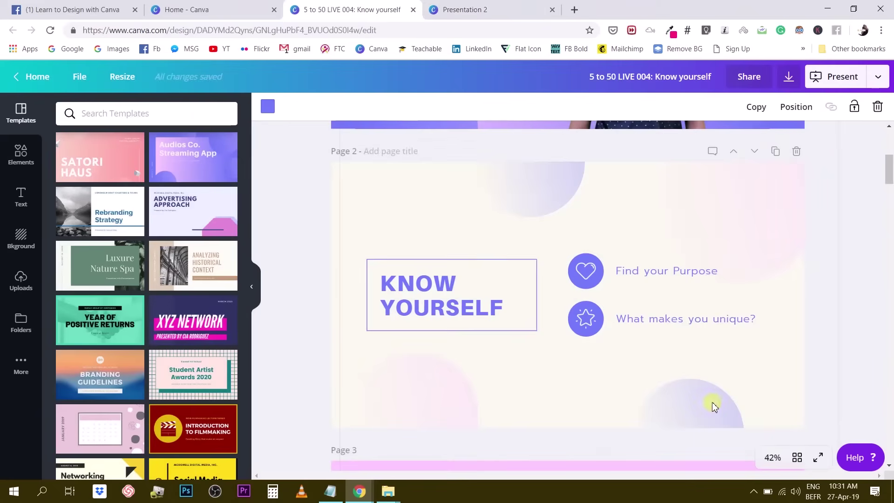
{"action": "left_click", "coordinate": [854, 108]}
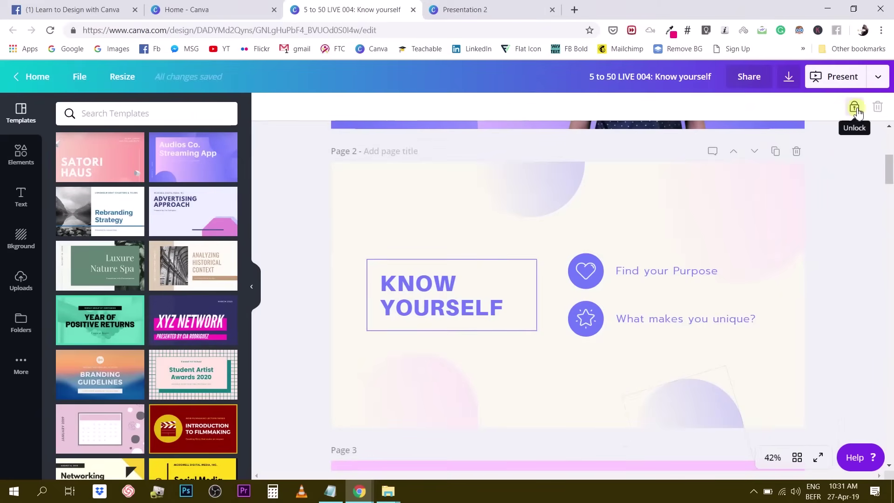
{"action": "left_click", "coordinate": [858, 111]}
{"action": "scroll", "coordinate": [848, 130], "scroll_direction": "down", "scroll_amount": 1}
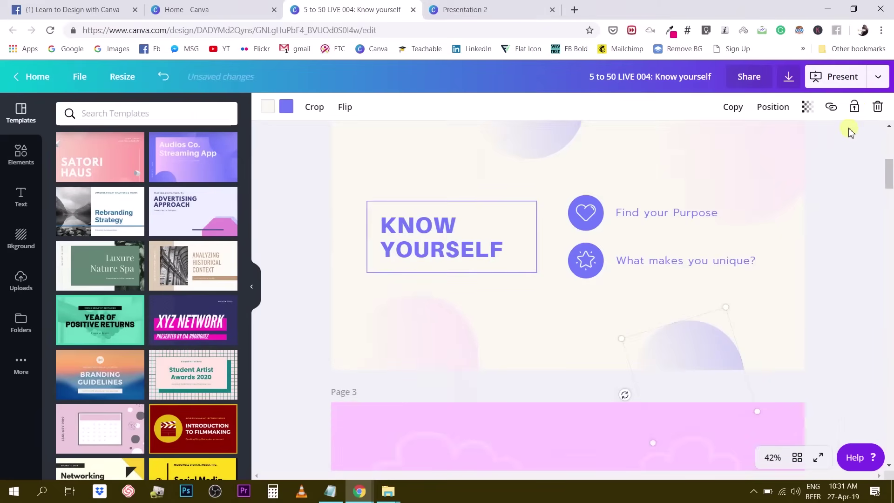
{"action": "scroll", "coordinate": [848, 129], "scroll_direction": "up", "scroll_amount": 1}
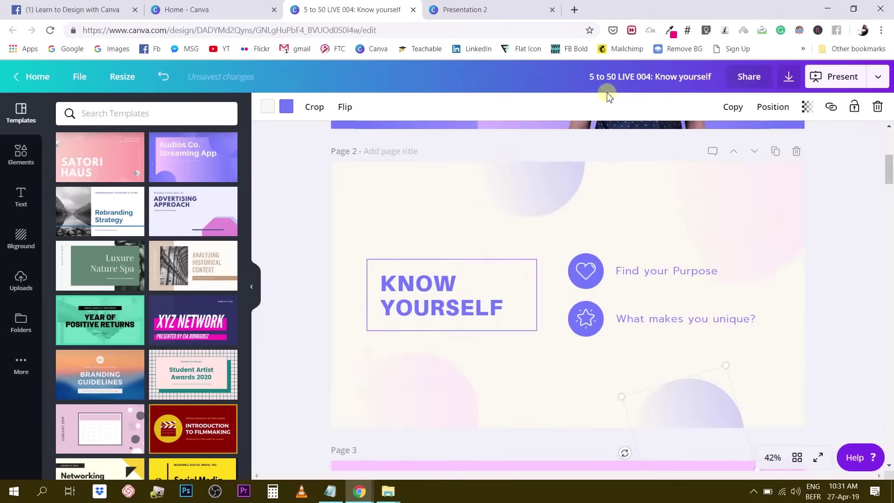
Undo page 5's paste, then re-copy every Know Yourself slide element, circles included, onto page 5.
{"action": "left_click", "coordinate": [494, 10]}
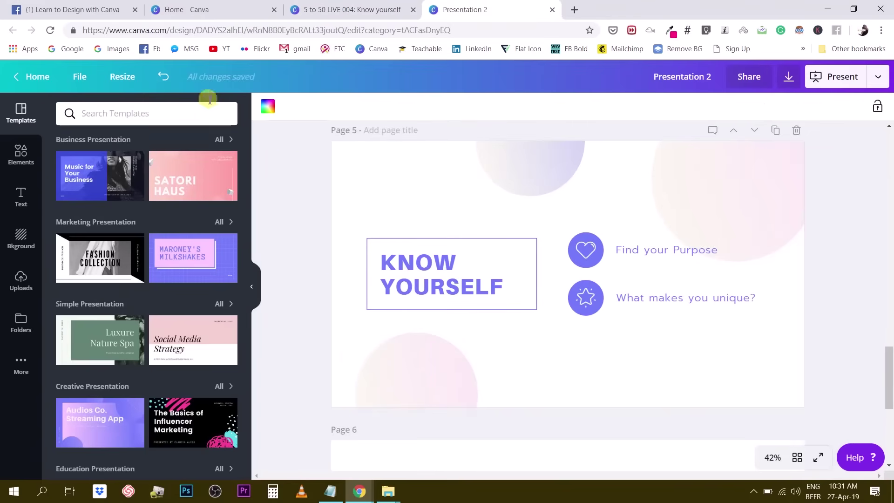
{"action": "left_click", "coordinate": [170, 78]}
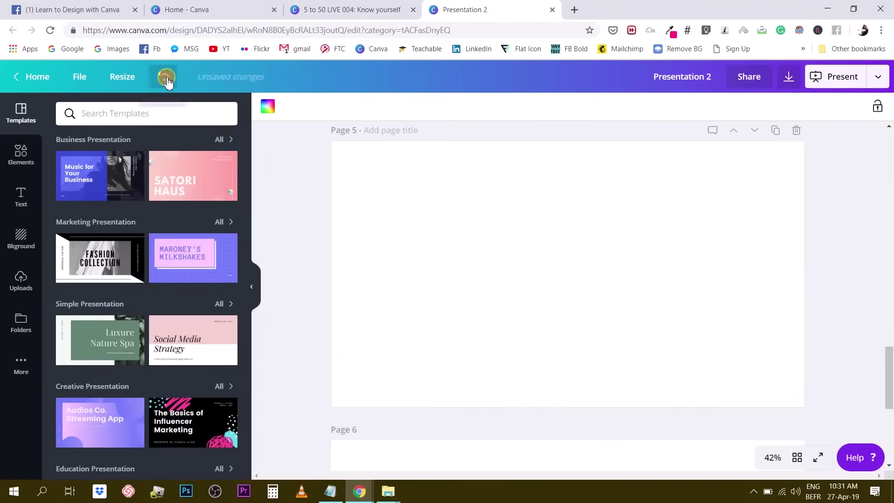
{"action": "left_click", "coordinate": [353, 11]}
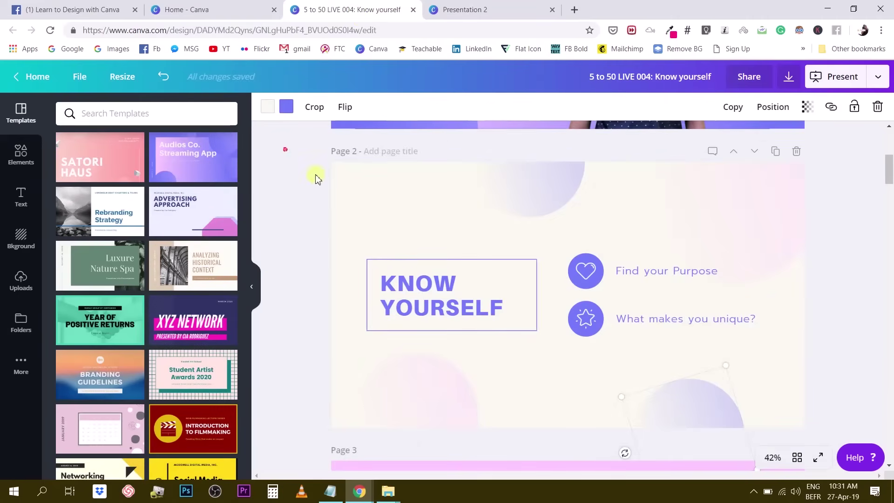
{"action": "left_click_drag", "start_coordinate": [285, 149], "coordinate": [835, 439]}
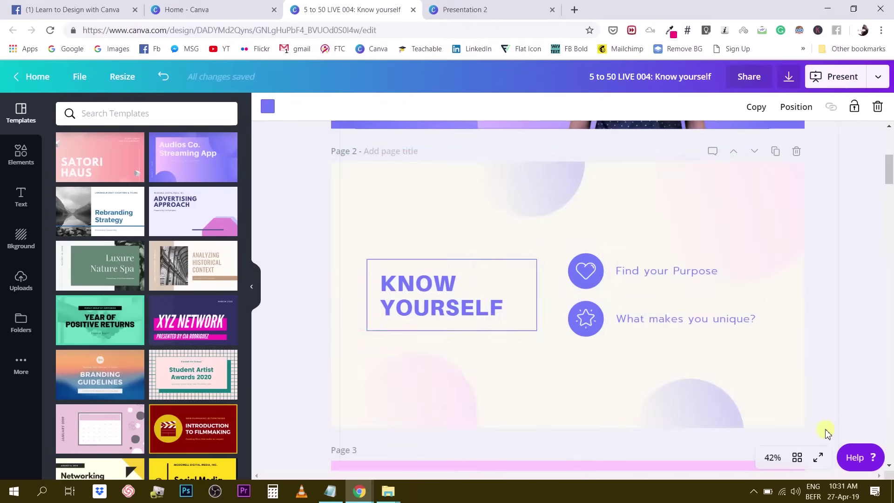
{"action": "left_click", "coordinate": [507, 12]}
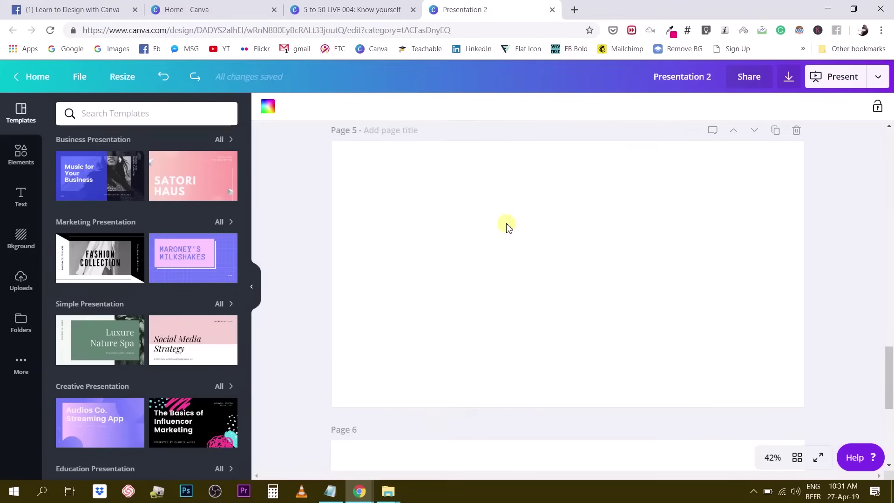
{"action": "key", "text": "ctrl+v"}
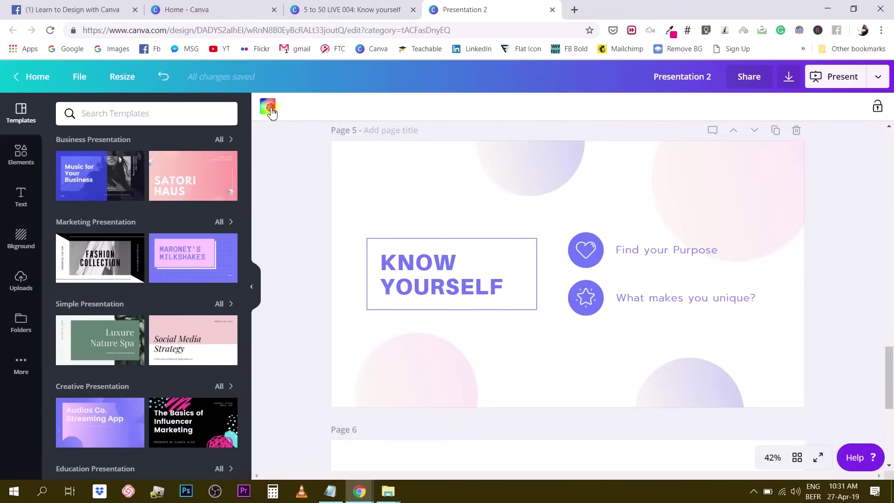
Set page 5's background to pale cream.
{"action": "left_click", "coordinate": [267, 106]}
{"action": "left_click", "coordinate": [217, 151]}
{"action": "left_click", "coordinate": [290, 207]}
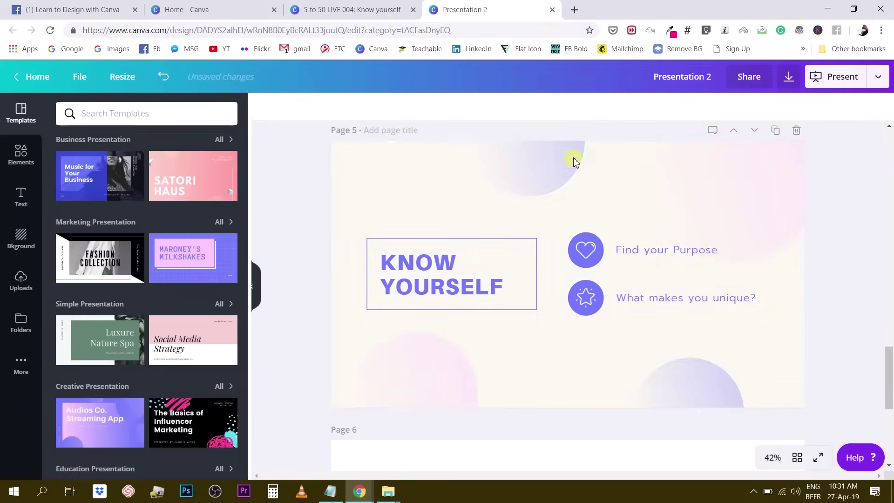
{"action": "scroll", "coordinate": [574, 158], "scroll_direction": "up", "scroll_amount": 3}
Copy the pink slide's heading and clouds from 5 to 50 LIVE 004 onto page 6.
{"action": "left_click", "coordinate": [345, 8]}
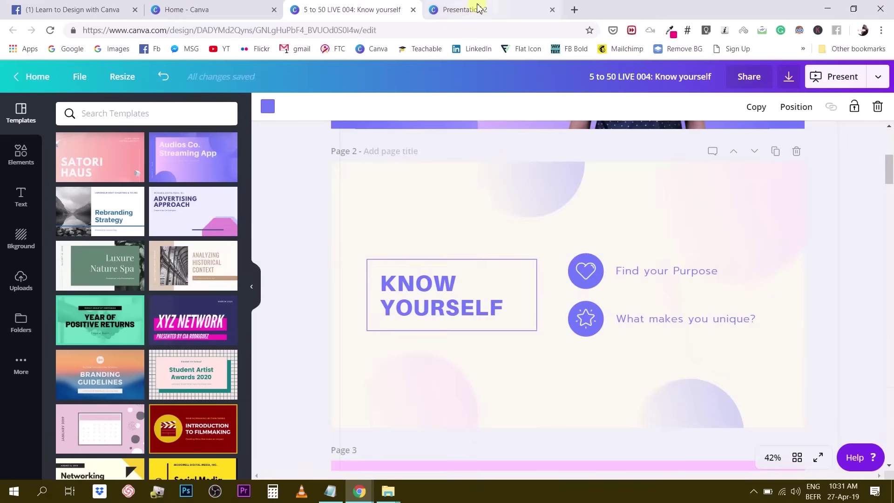
{"action": "scroll", "coordinate": [458, 185], "scroll_direction": "down", "scroll_amount": 6}
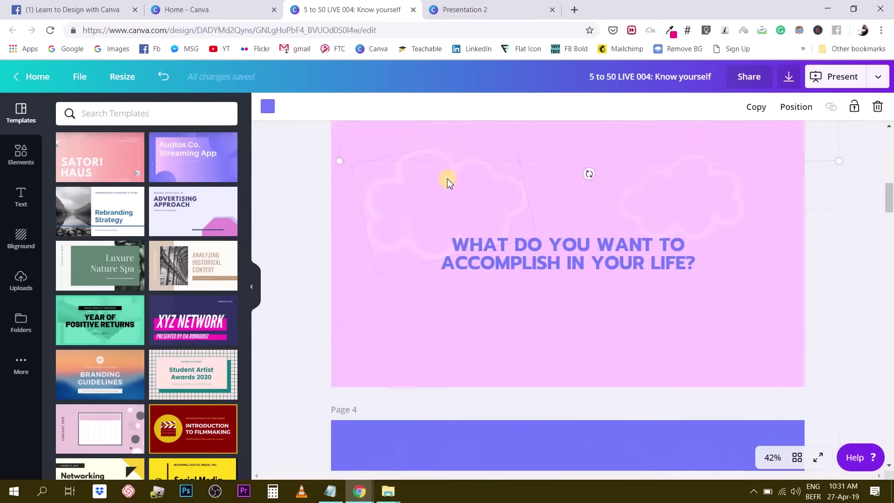
{"action": "scroll", "coordinate": [447, 178], "scroll_direction": "up", "scroll_amount": 1}
{"action": "left_click", "coordinate": [436, 265]}
{"action": "left_click", "coordinate": [670, 262]}
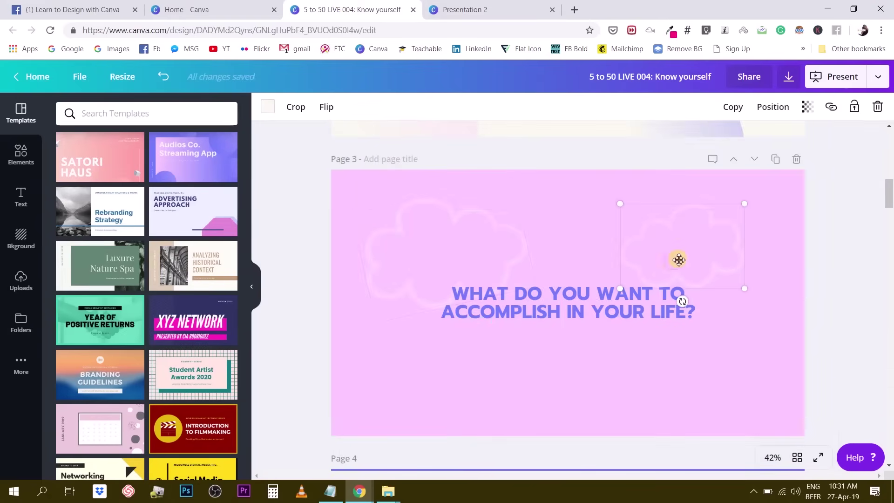
{"action": "left_click_drag", "start_coordinate": [320, 176], "coordinate": [818, 442]}
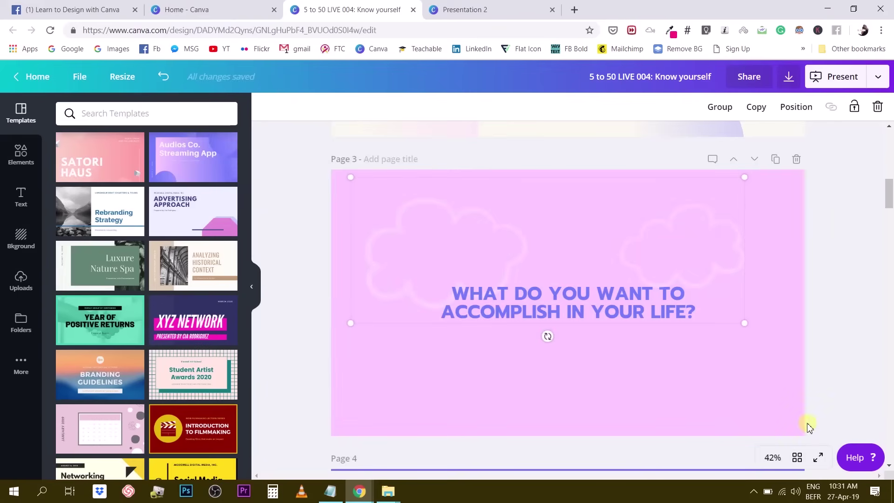
{"action": "left_click", "coordinate": [462, 10]}
{"action": "scroll", "coordinate": [462, 149], "scroll_direction": "down", "scroll_amount": 8}
{"action": "left_click", "coordinate": [460, 240]}
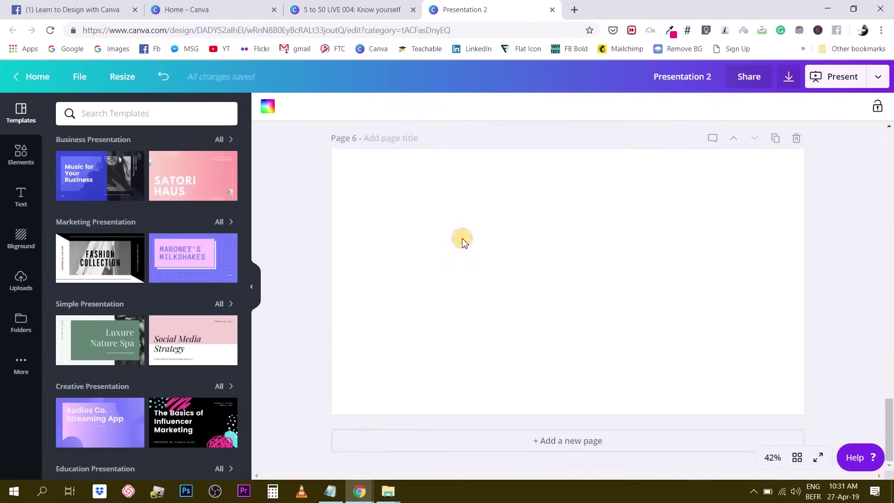
{"action": "left_click", "coordinate": [436, 210]}
{"action": "type", "text": "WHAT DO YOU WANT TO ACCOMPLISH IN YOUR LIFE?"}
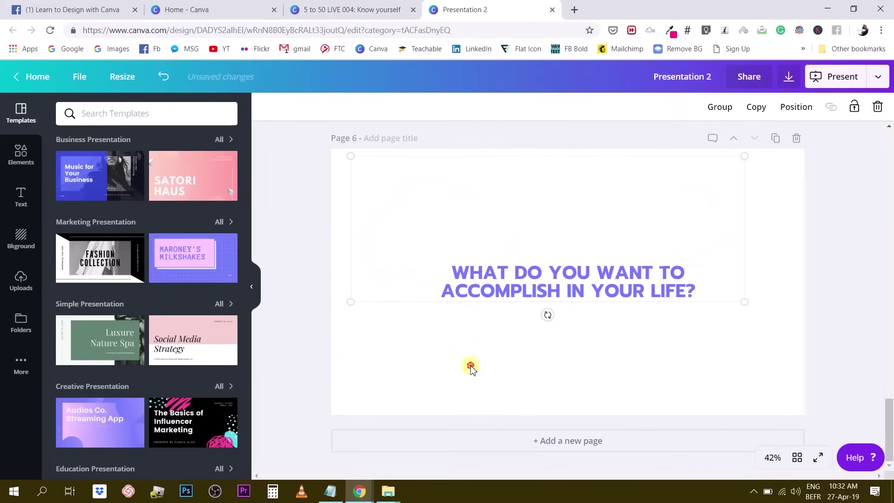
{"action": "left_click", "coordinate": [344, 154]}
Make page 6's background the matching pink.
{"action": "left_click", "coordinate": [268, 106]}
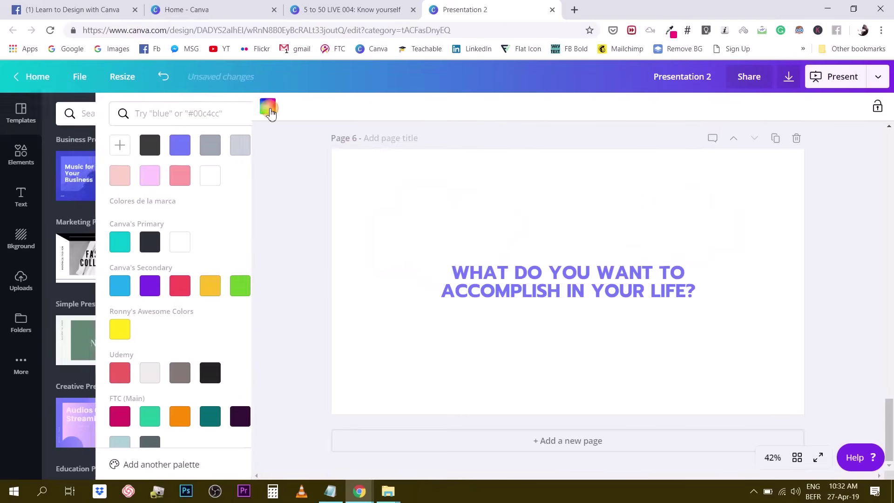
{"action": "left_click", "coordinate": [95, 181]}
{"action": "left_click", "coordinate": [295, 254]}
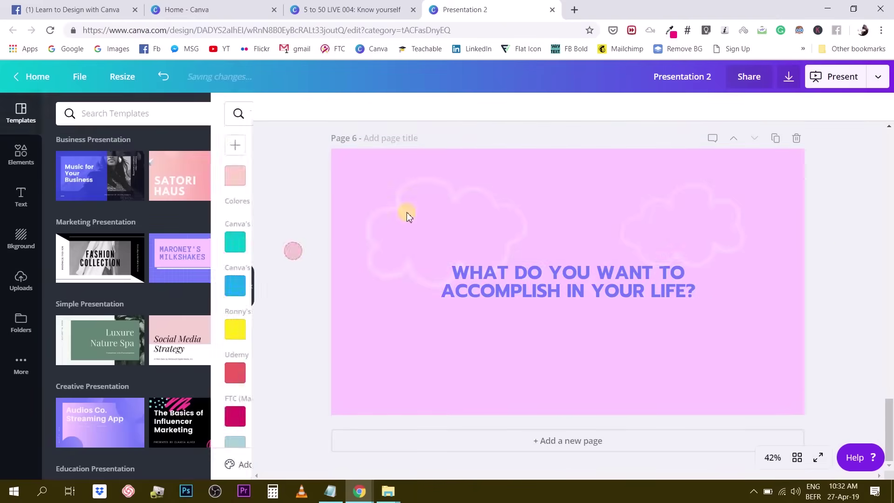
{"action": "scroll", "coordinate": [847, 239], "scroll_direction": "up", "scroll_amount": 2}
{"action": "scroll", "coordinate": [848, 238], "scroll_direction": "up", "scroll_amount": 20}
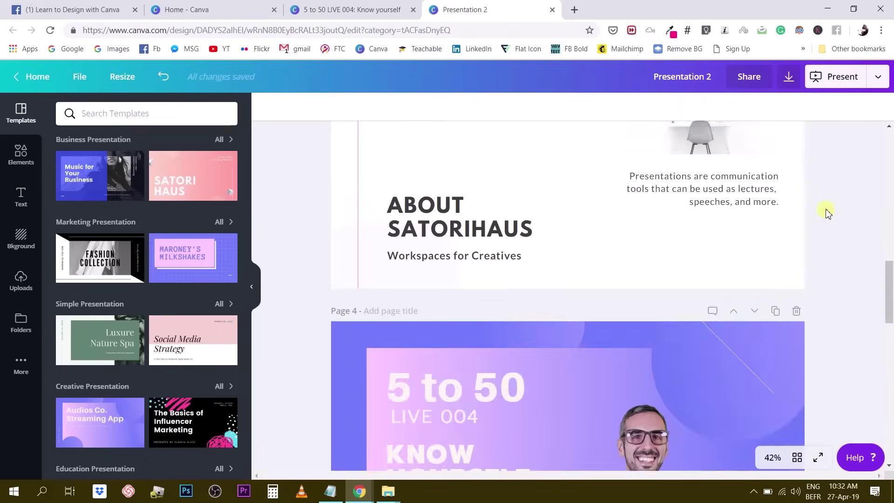
{"action": "scroll", "coordinate": [775, 160], "scroll_direction": "down", "scroll_amount": 20}
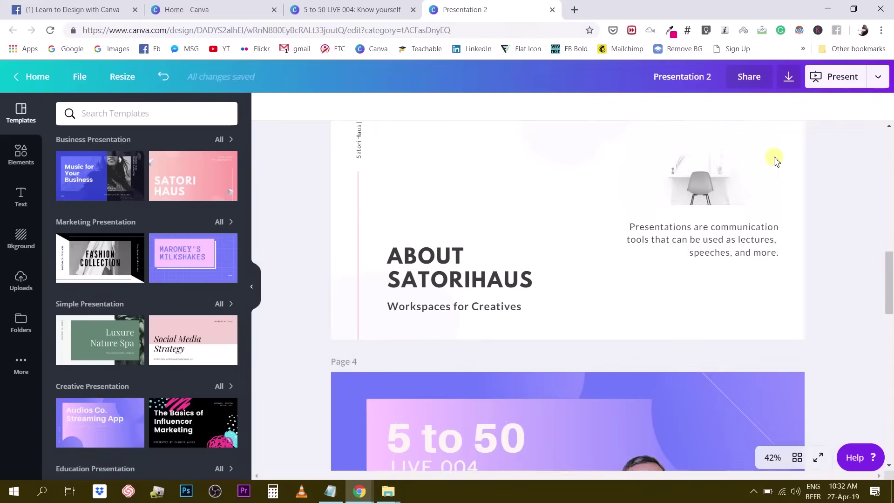
{"action": "scroll", "coordinate": [771, 159], "scroll_direction": "down", "scroll_amount": 6}
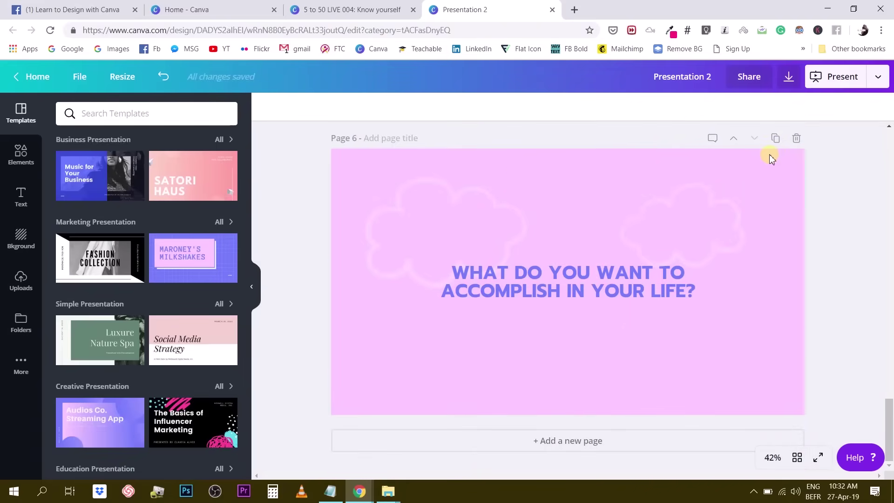
{"action": "scroll", "coordinate": [534, 188], "scroll_direction": "up", "scroll_amount": 1}
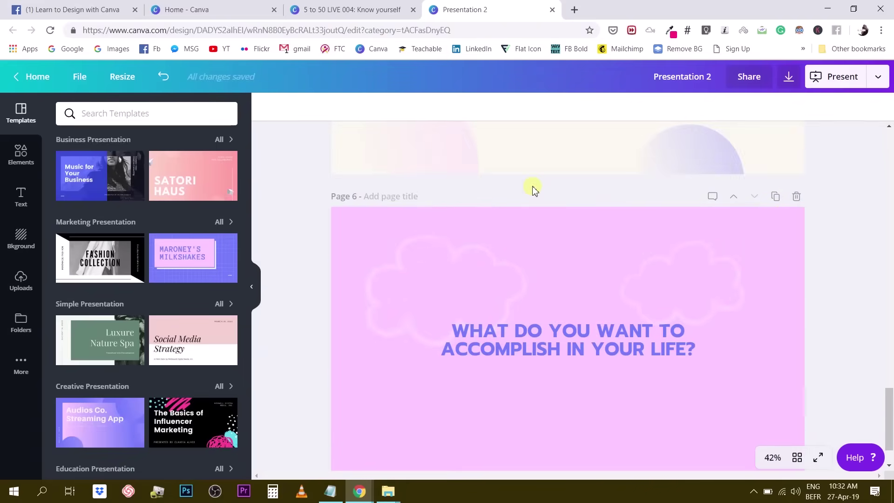
{"action": "scroll", "coordinate": [533, 189], "scroll_direction": "down", "scroll_amount": 1}
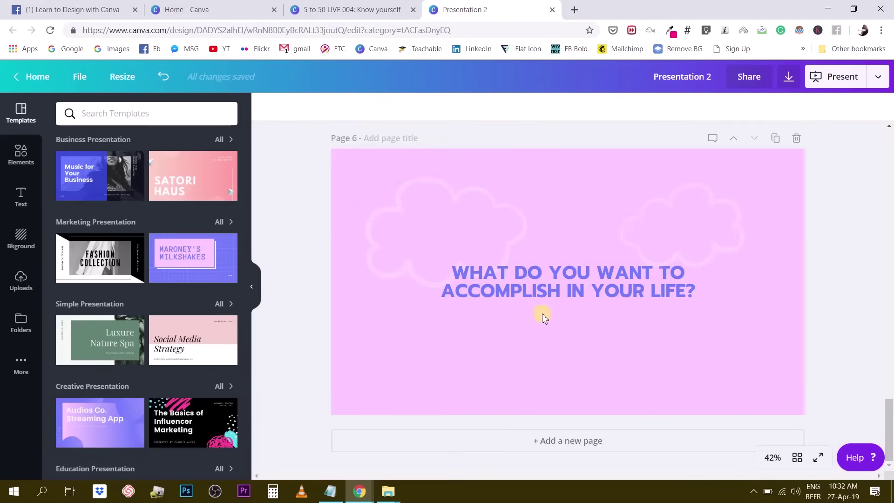
{"action": "scroll", "coordinate": [526, 297], "scroll_direction": "up", "scroll_amount": 5}
{"action": "scroll", "coordinate": [525, 296], "scroll_direction": "down", "scroll_amount": 5}
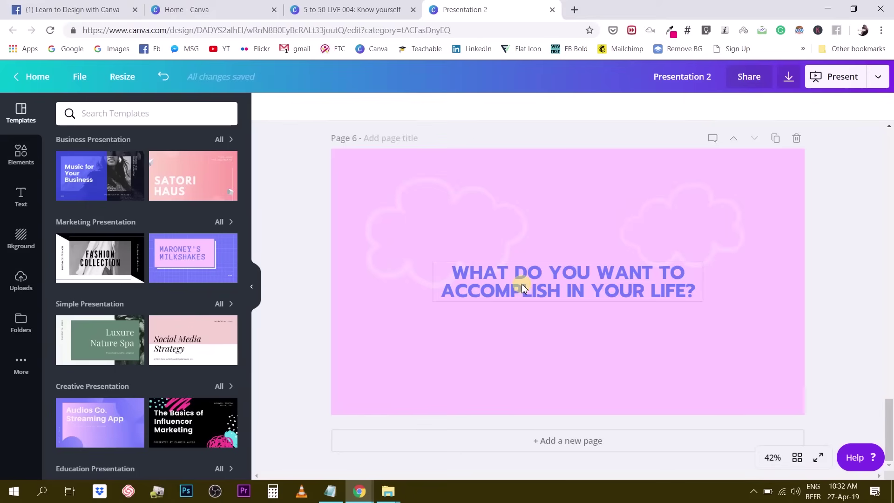
{"action": "scroll", "coordinate": [521, 288], "scroll_direction": "up", "scroll_amount": 18}
{"action": "scroll", "coordinate": [520, 287], "scroll_direction": "down", "scroll_amount": 7}
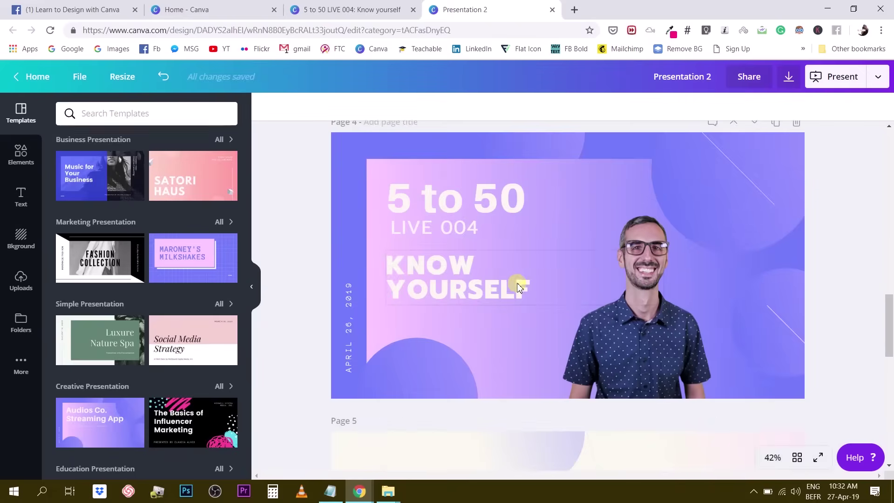
{"action": "scroll", "coordinate": [520, 287], "scroll_direction": "down", "scroll_amount": 5}
Show the Folders panel and scroll down to the Design folders list.
{"action": "left_click", "coordinate": [23, 337]}
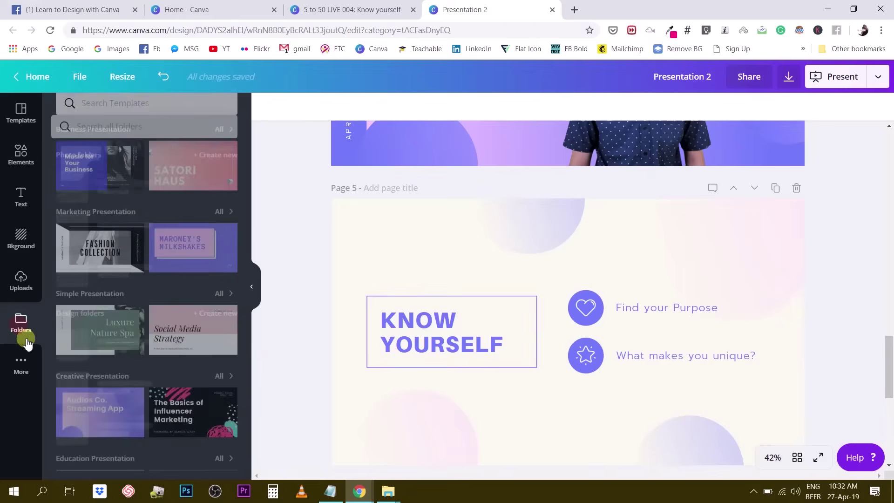
{"action": "scroll", "coordinate": [100, 382], "scroll_direction": "down", "scroll_amount": 4}
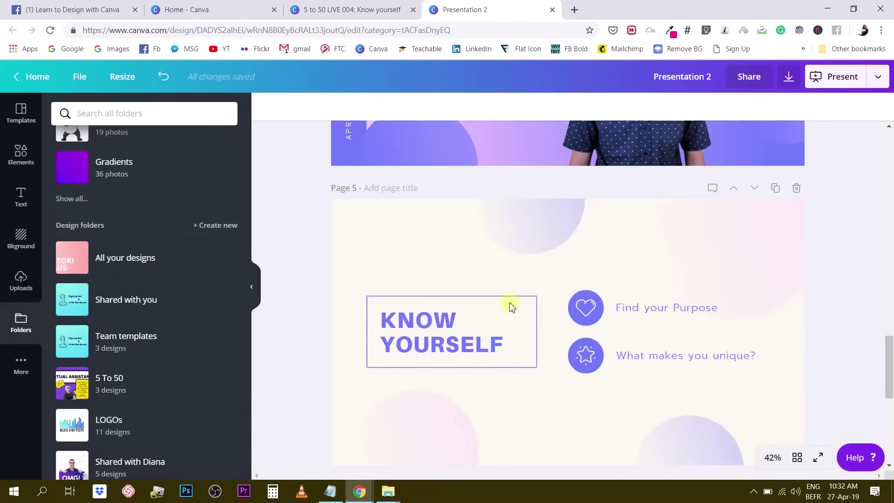
{"action": "scroll", "coordinate": [511, 307], "scroll_direction": "up", "scroll_amount": 6}
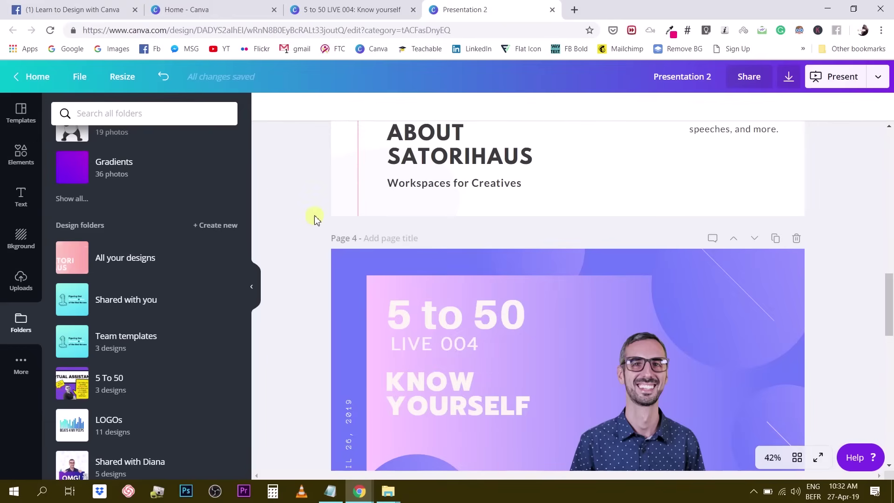
{"action": "scroll", "coordinate": [313, 221], "scroll_direction": "down", "scroll_amount": 3}
{"action": "scroll", "coordinate": [313, 221], "scroll_direction": "down", "scroll_amount": 3}
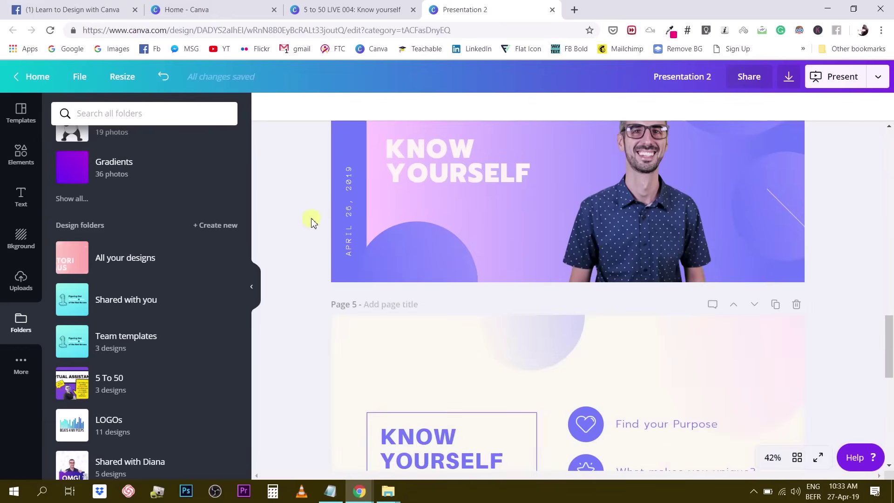